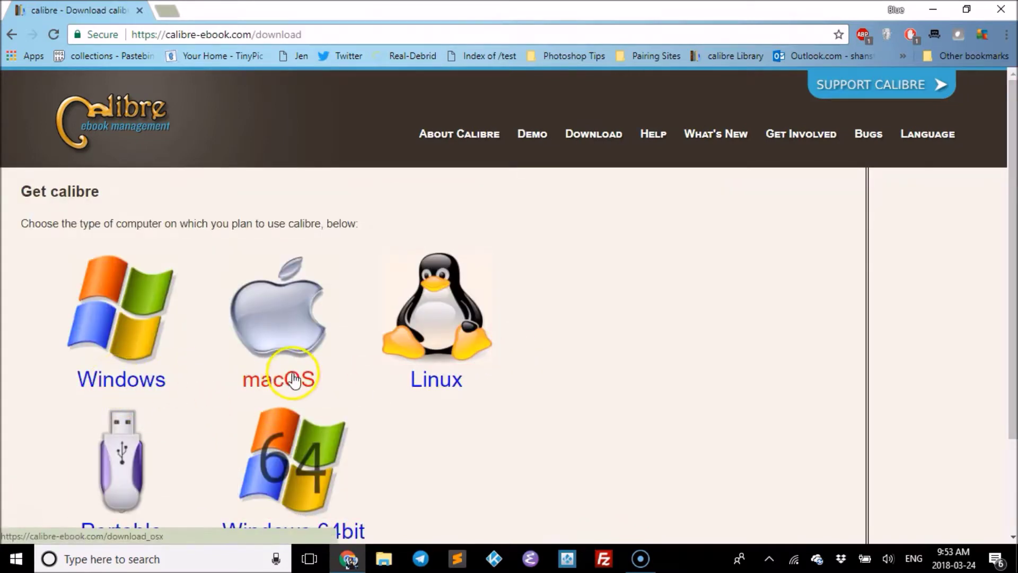
# Go to calibre's Download for Windows page from calibre-ebook.com/download
pyautogui.click(129, 386)
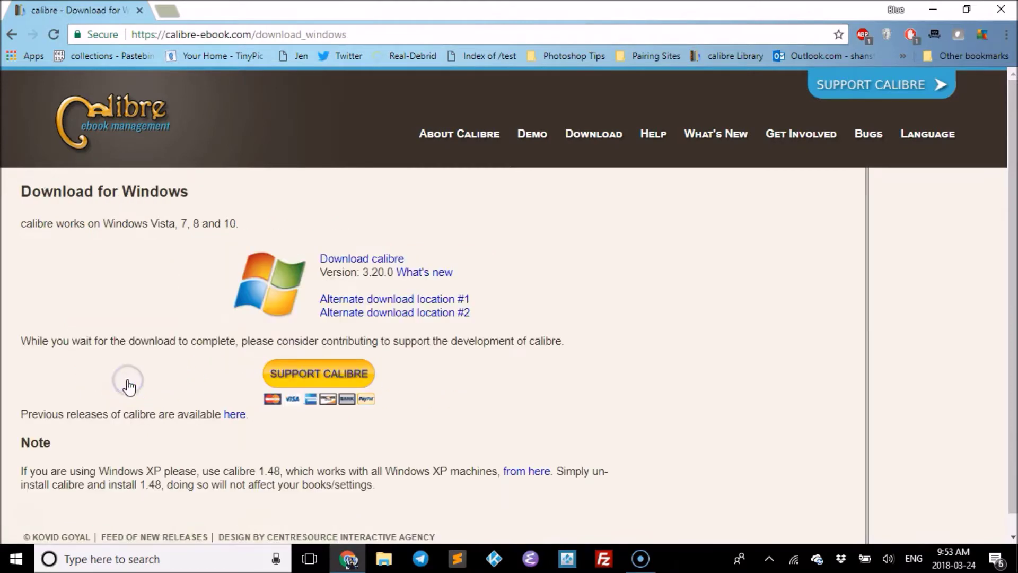
# Download the calibre 3.20.0 Windows .msi installer in Chrome
pyautogui.click(346, 260)
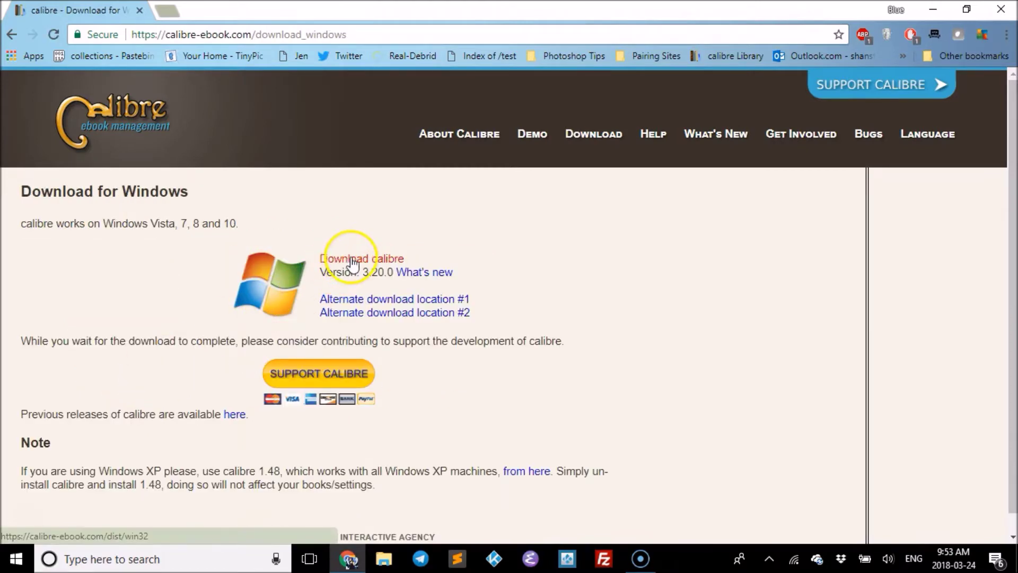
pyautogui.click(349, 261)
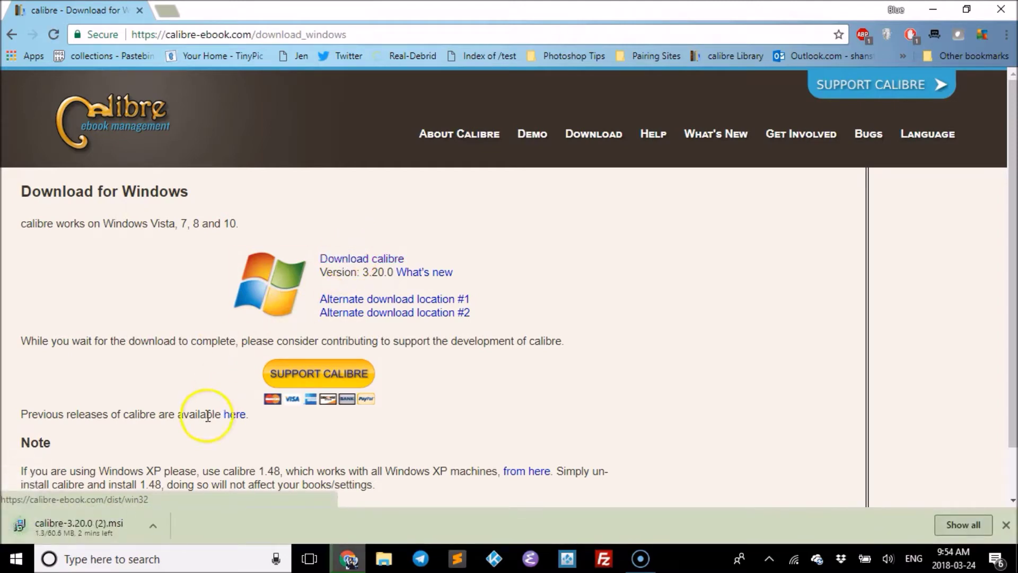
pyautogui.click(30, 517)
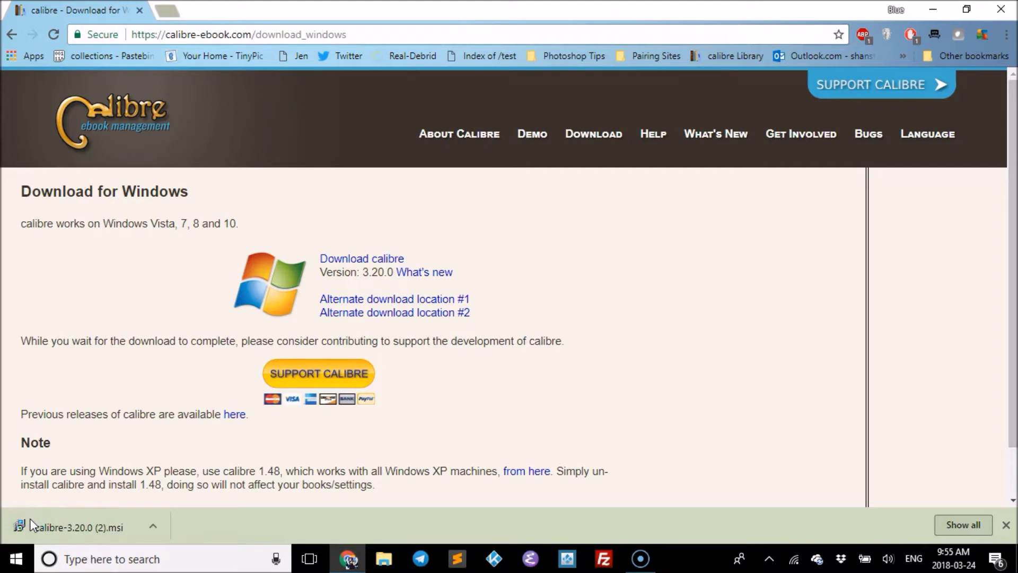
# Install calibre 3.20 from the .msi, accepting the licence, and launch it on finish
pyautogui.click(113, 530)
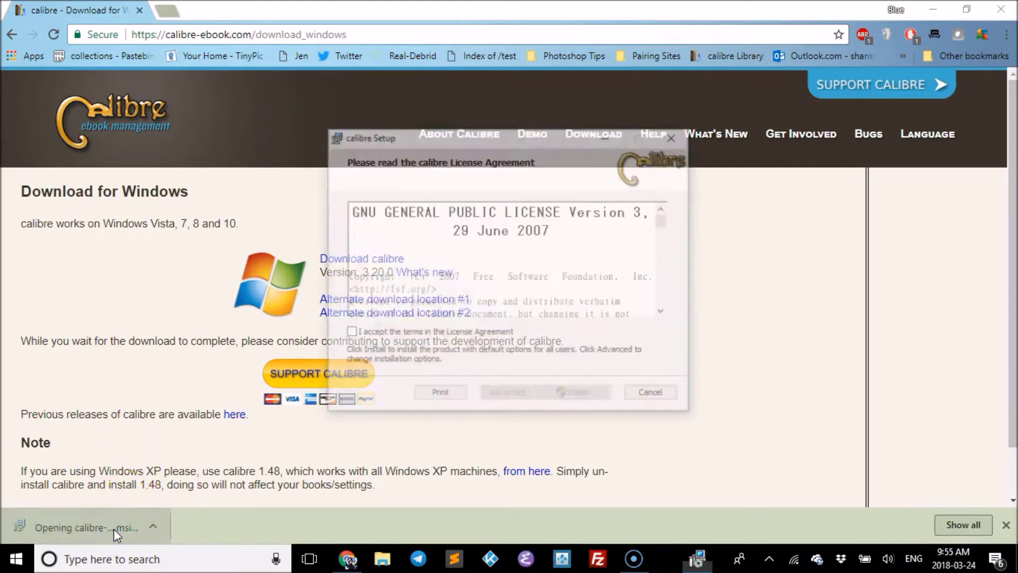
pyautogui.click(348, 334)
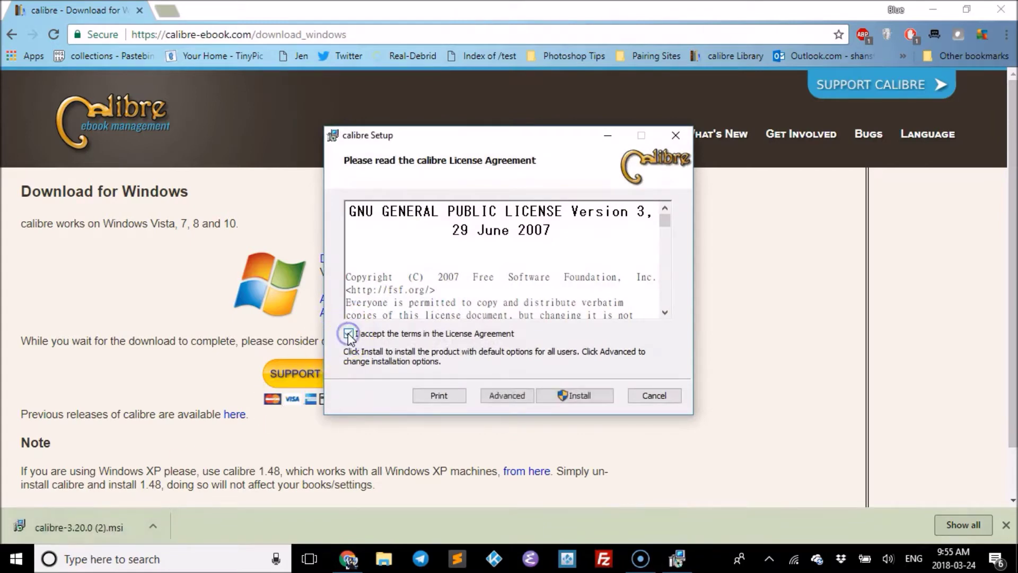
pyautogui.click(577, 398)
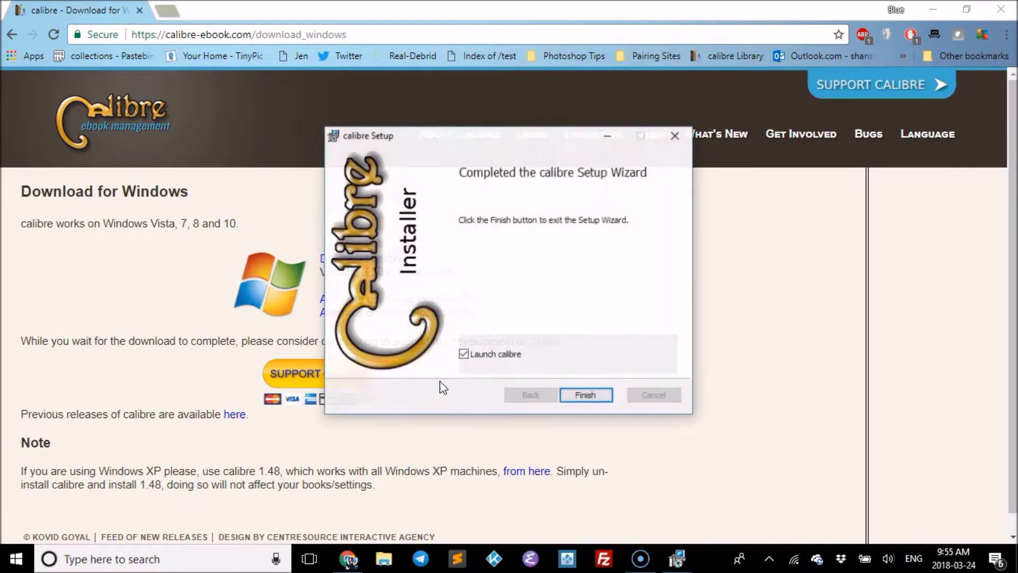
pyautogui.click(588, 395)
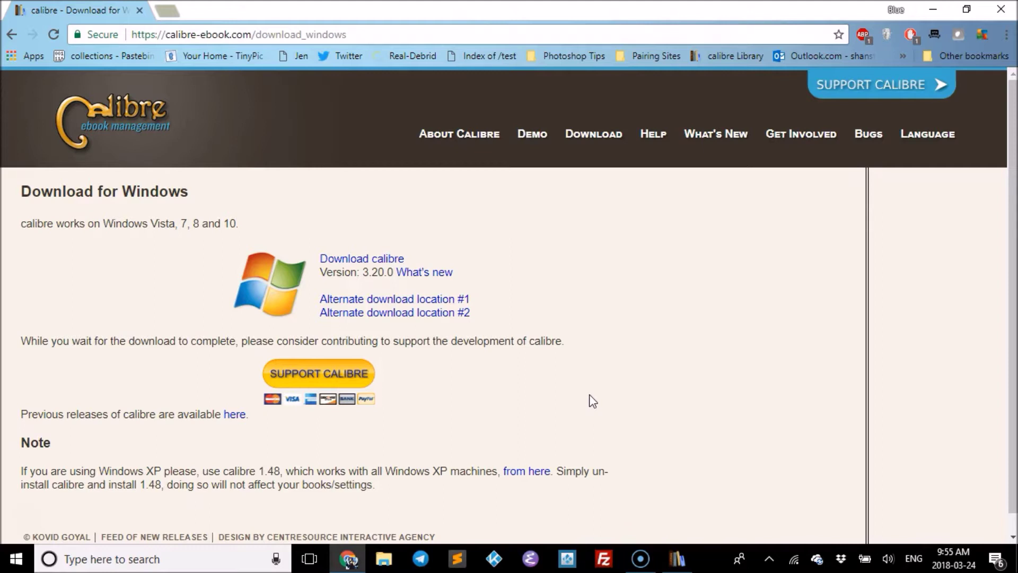
pyautogui.click(676, 559)
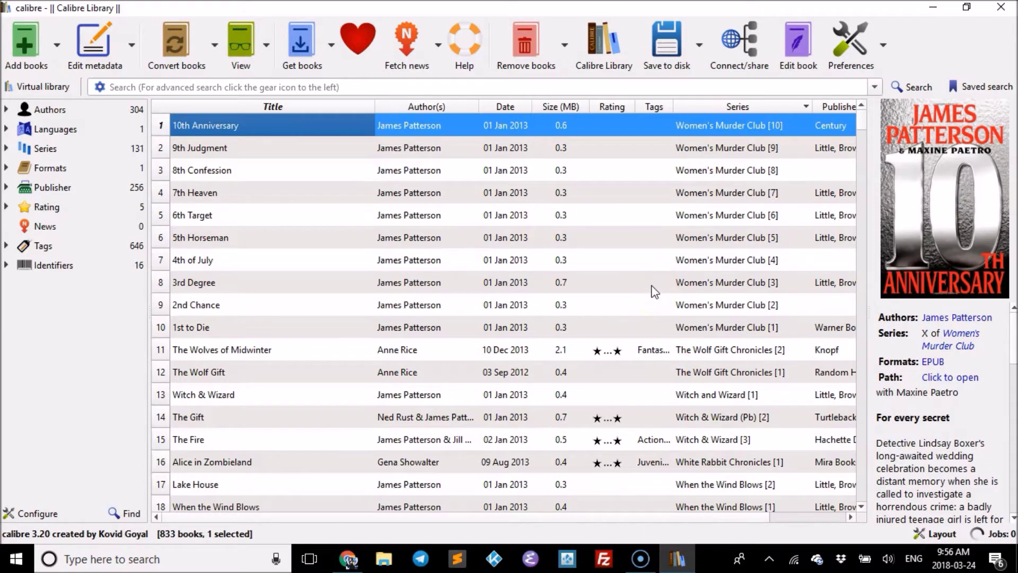
# Show the Calibre Library menu of switch, create and maintain options
pyautogui.click(600, 48)
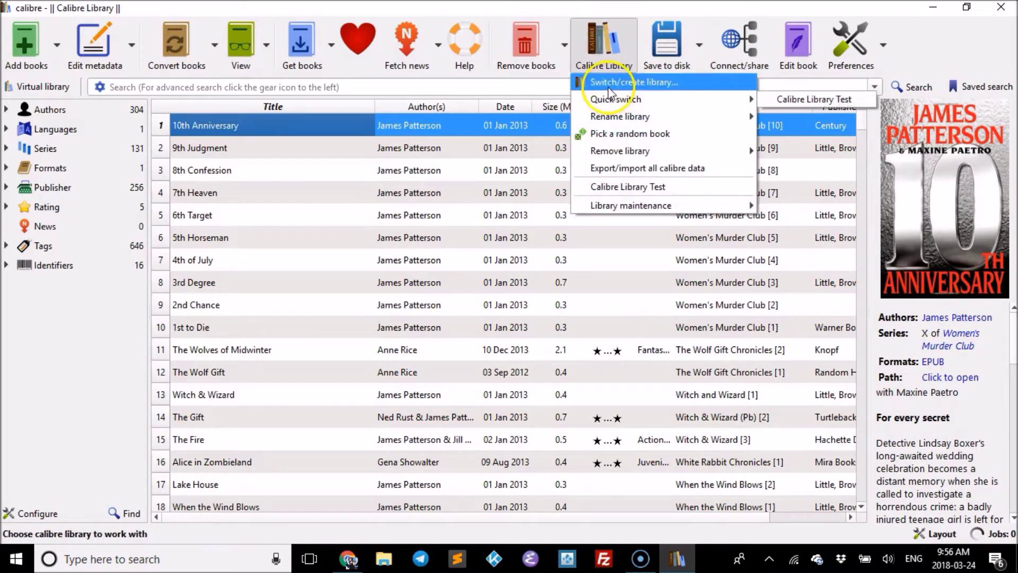
# Create an empty library in Dropbox\Calibre Library Test 2 and switch to it
pyautogui.click(609, 85)
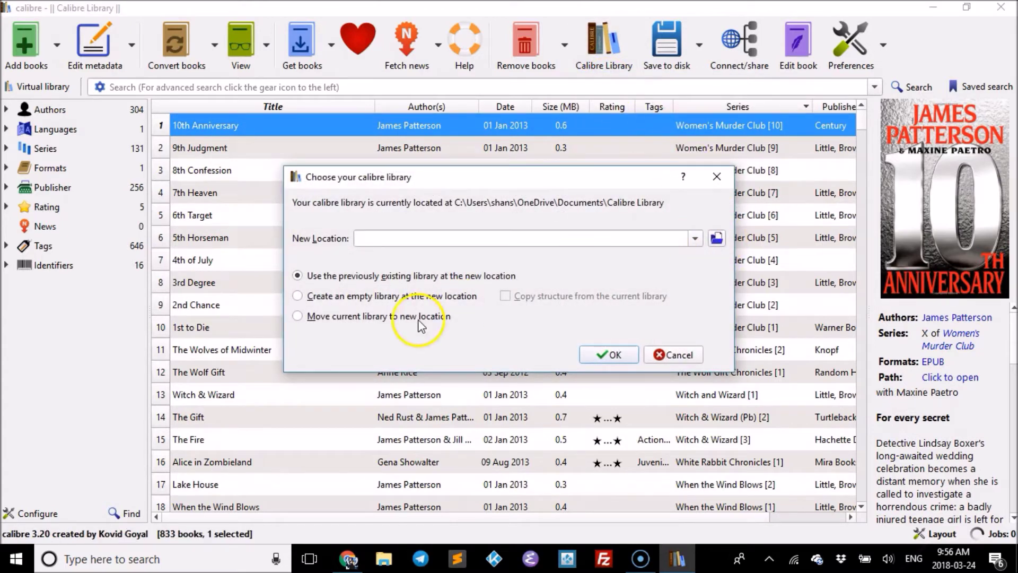
pyautogui.click(297, 297)
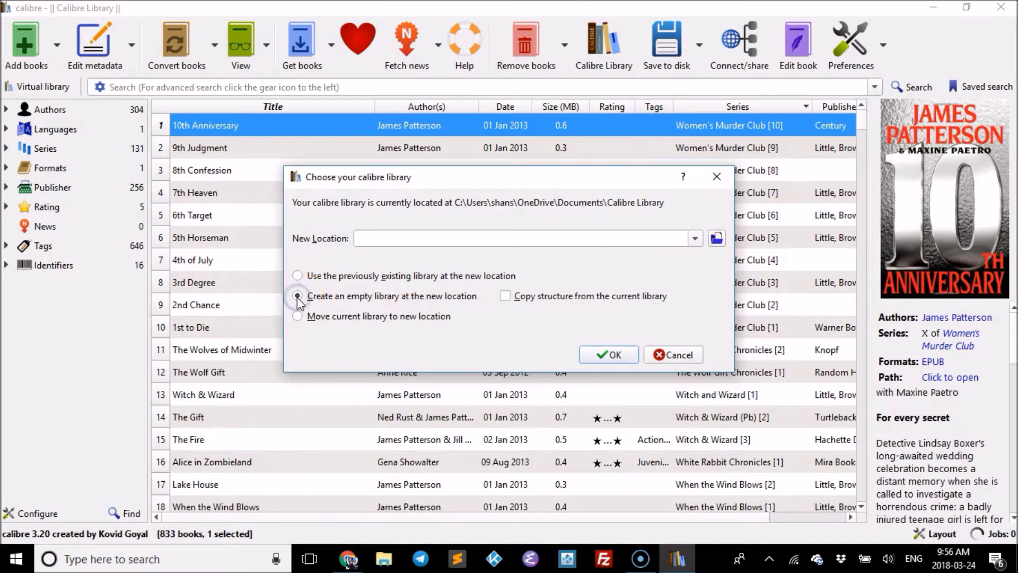
pyautogui.click(716, 241)
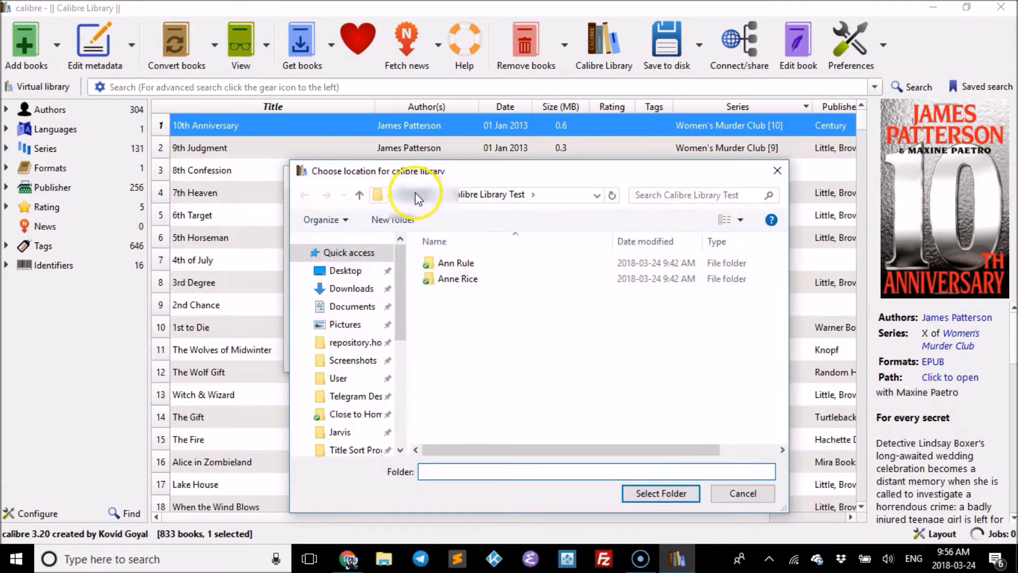
pyautogui.click(416, 194)
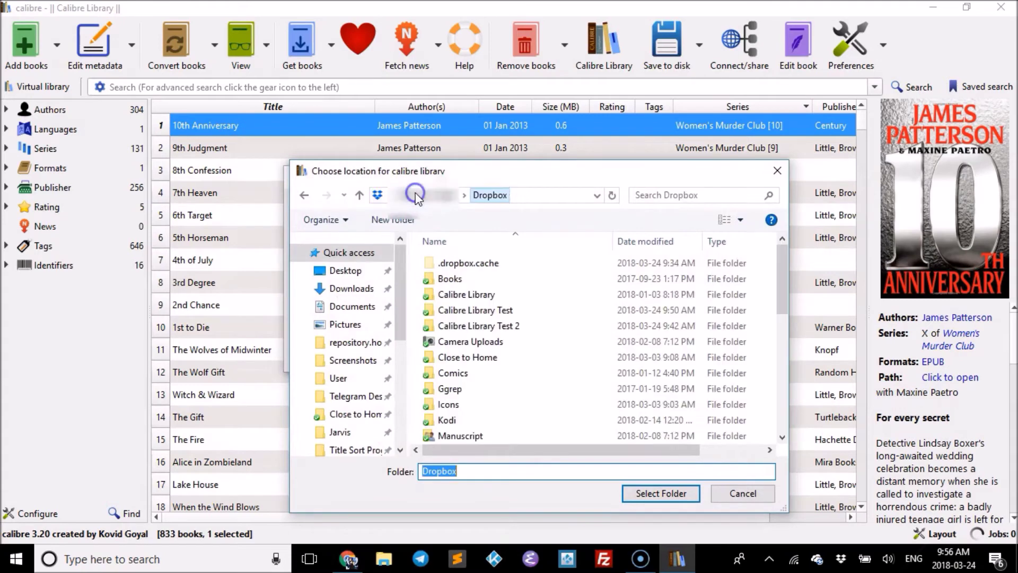
pyautogui.doubleClick(472, 326)
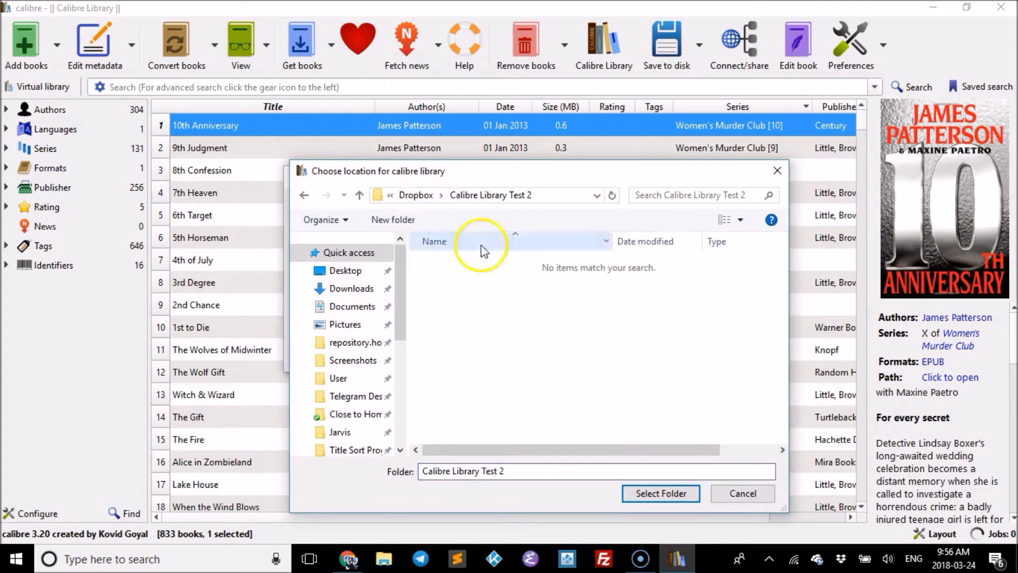
pyautogui.click(647, 493)
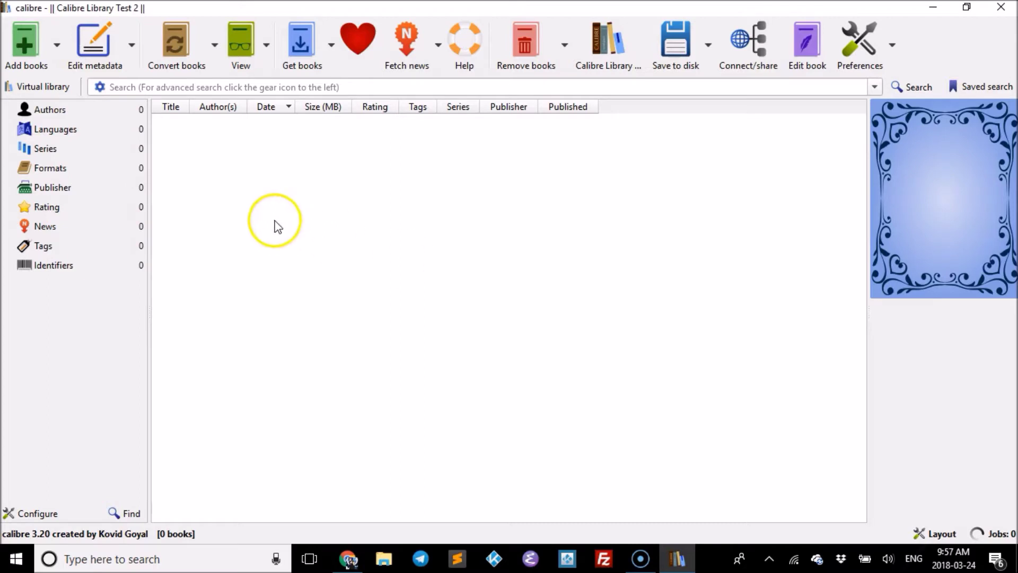
# Add 'Blackwood Farm - Anne Rice.epub' to the Test 2 library and open its metadata
pyautogui.click(24, 53)
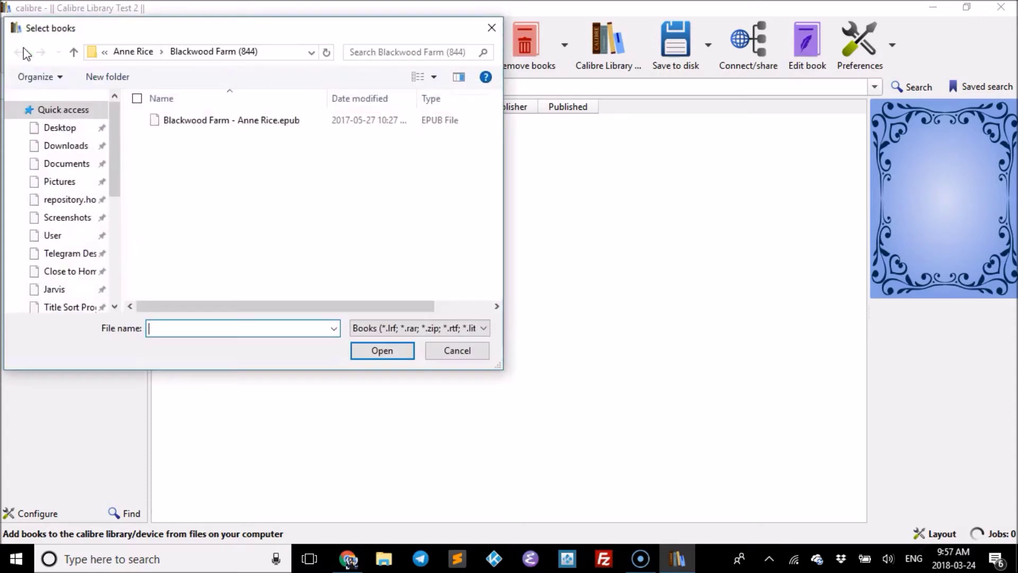
pyautogui.click(272, 179)
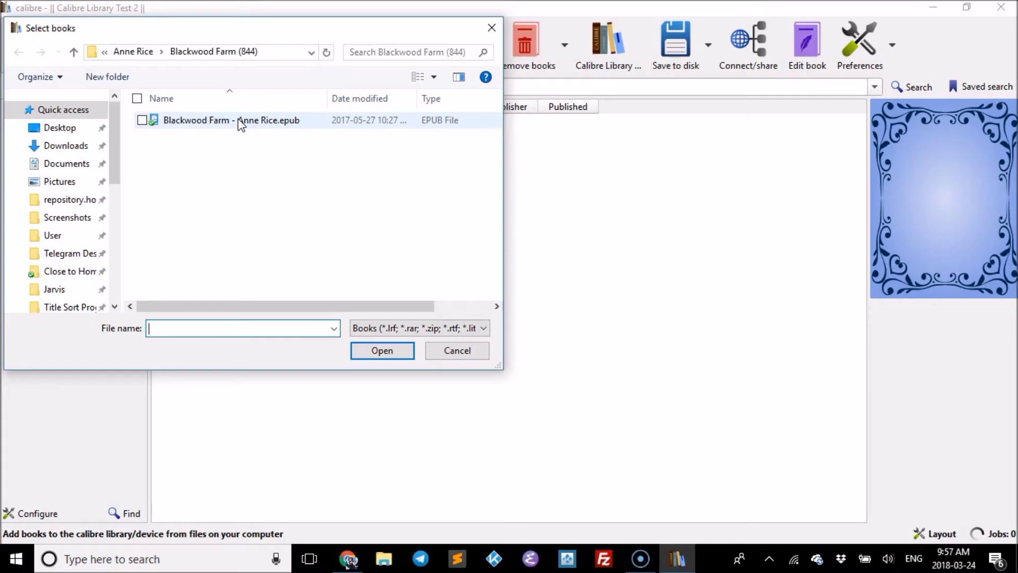
pyautogui.click(241, 122)
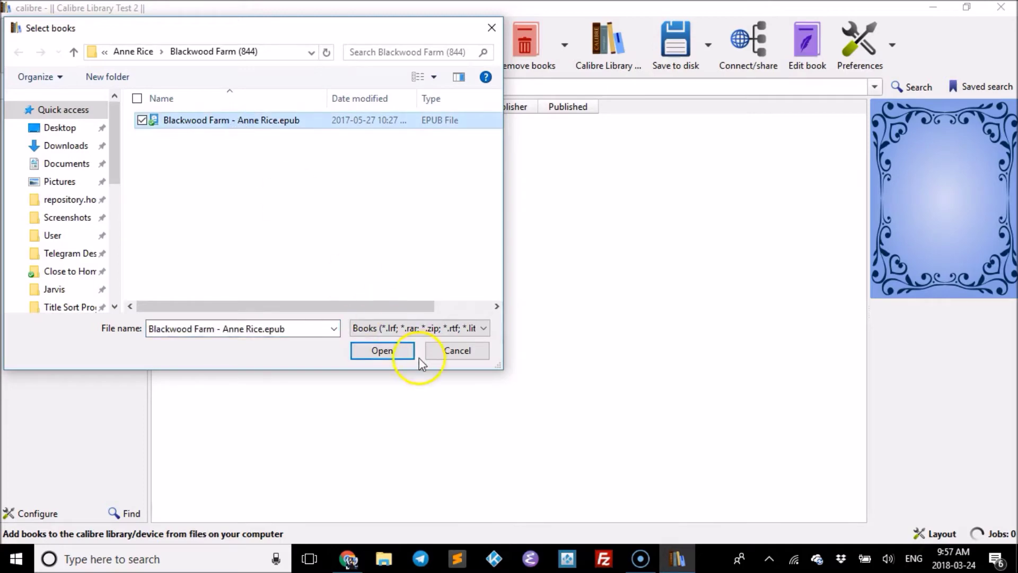
pyautogui.click(395, 354)
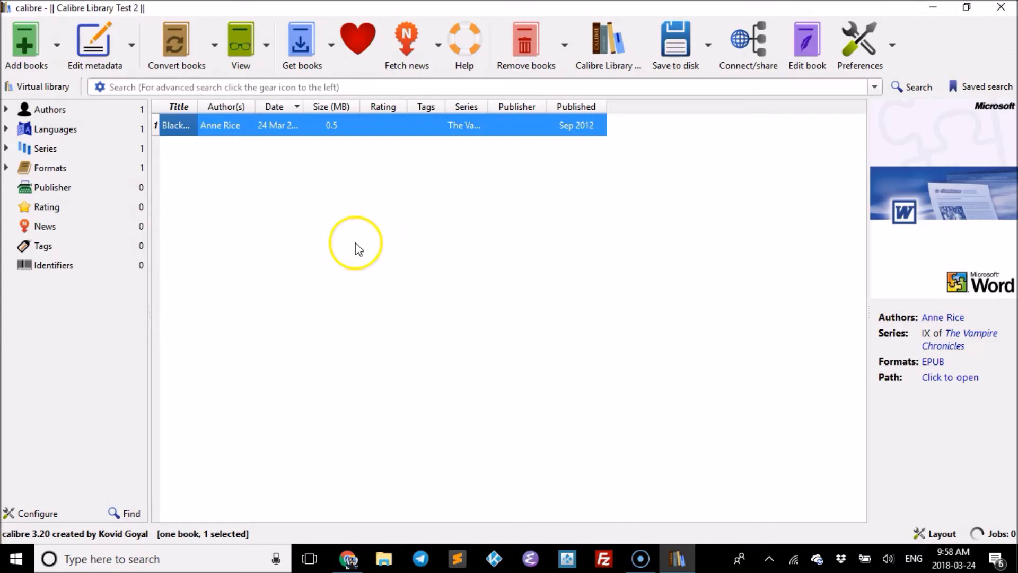
pyautogui.click(92, 53)
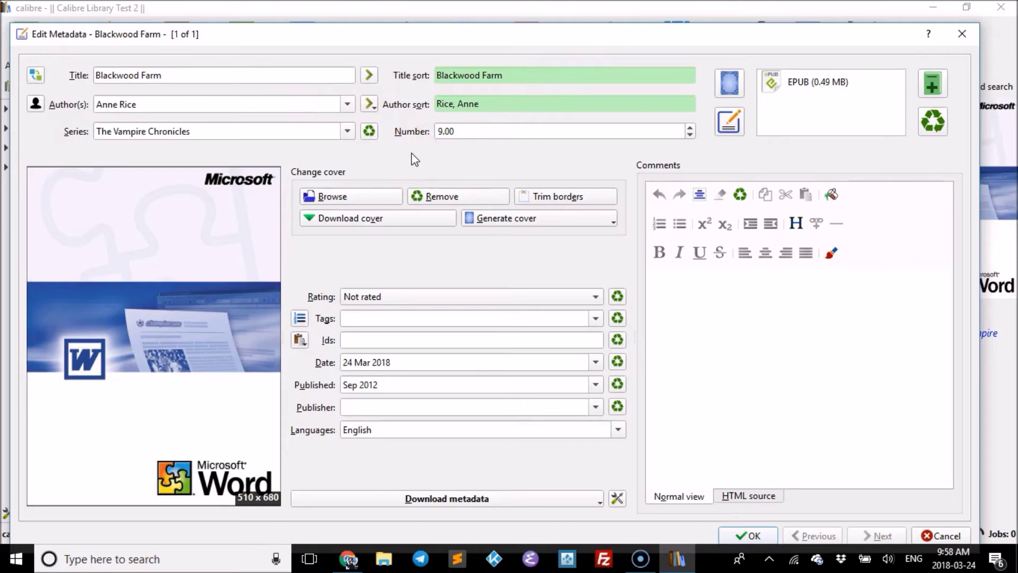
# Download metadata for Blackwood Farm by Anne Rice from Google and Amazon.com
pyautogui.click(454, 501)
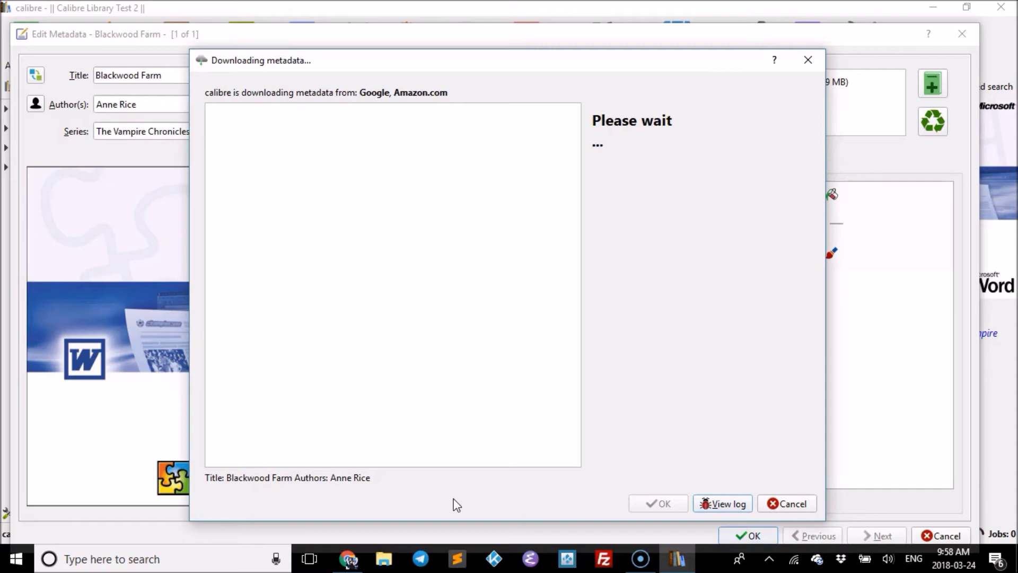
# Review the Blackwood Farm results and accept the 2002 Ballantine Books edition
pyautogui.click(401, 373)
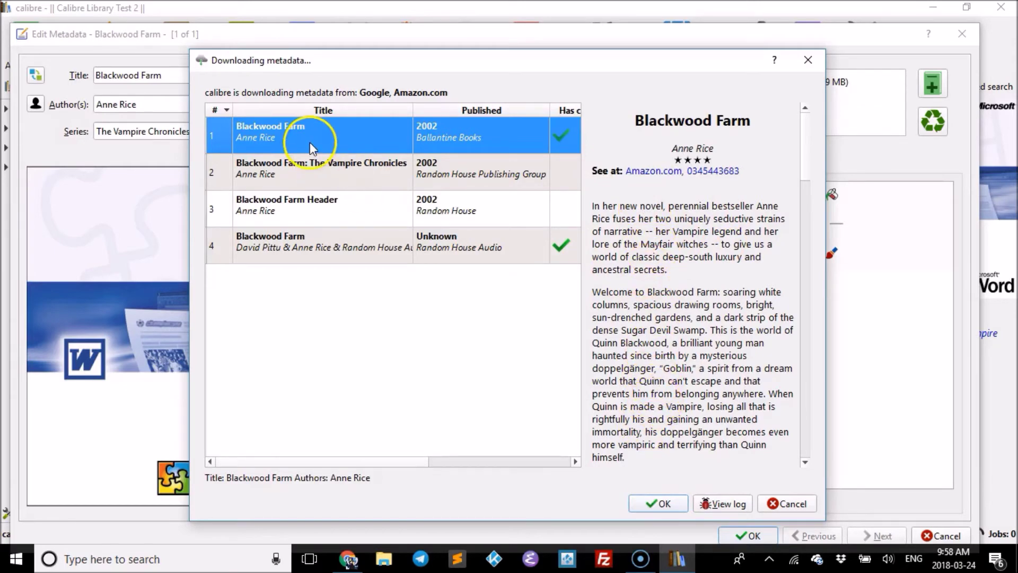
pyautogui.click(350, 179)
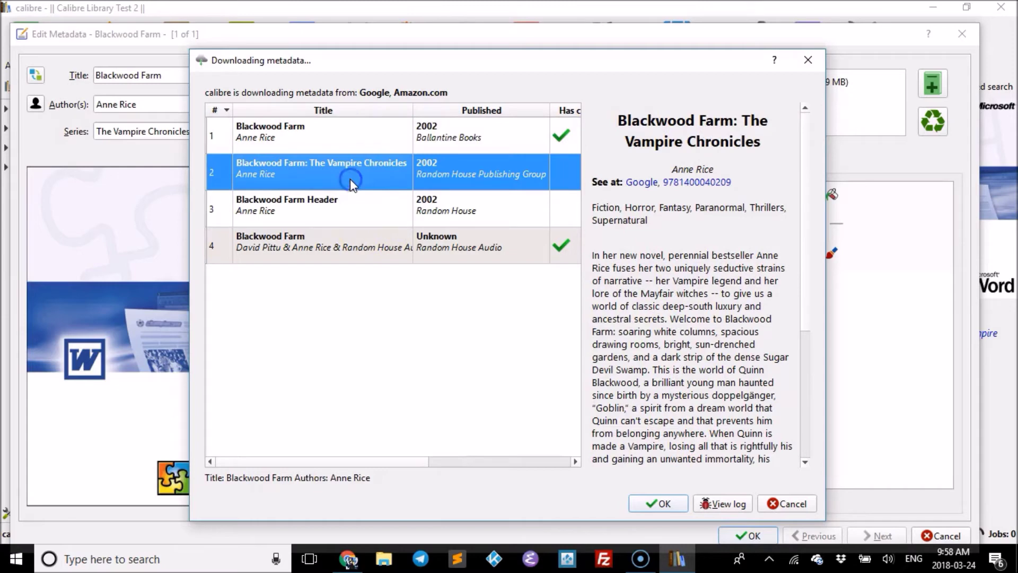
pyautogui.click(348, 212)
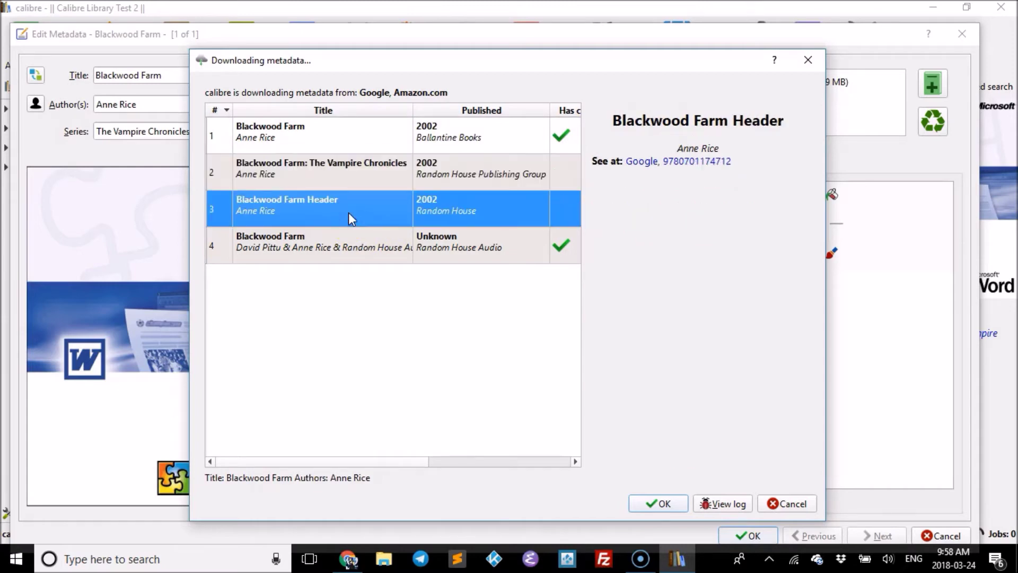
pyautogui.click(349, 240)
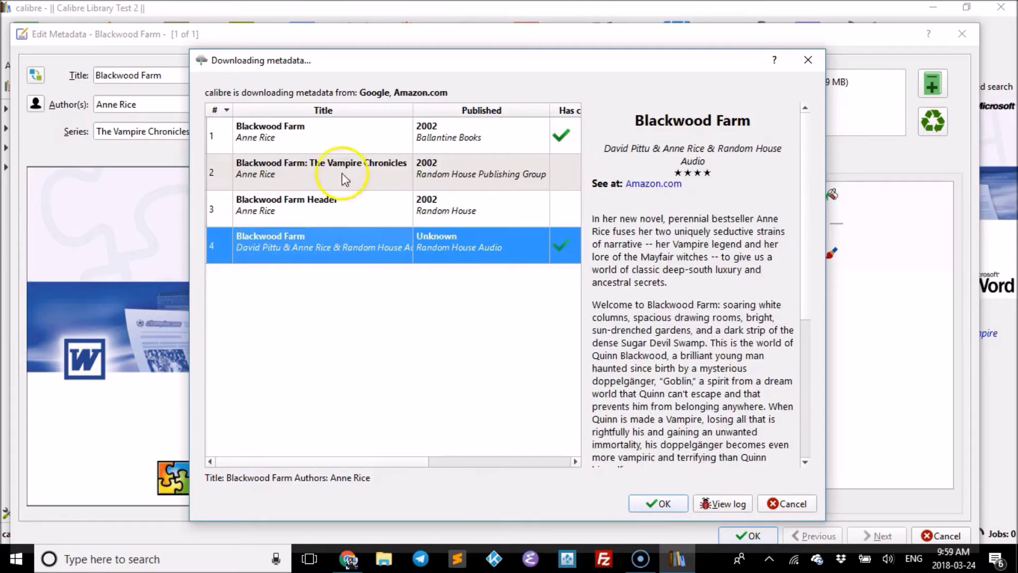
pyautogui.click(332, 136)
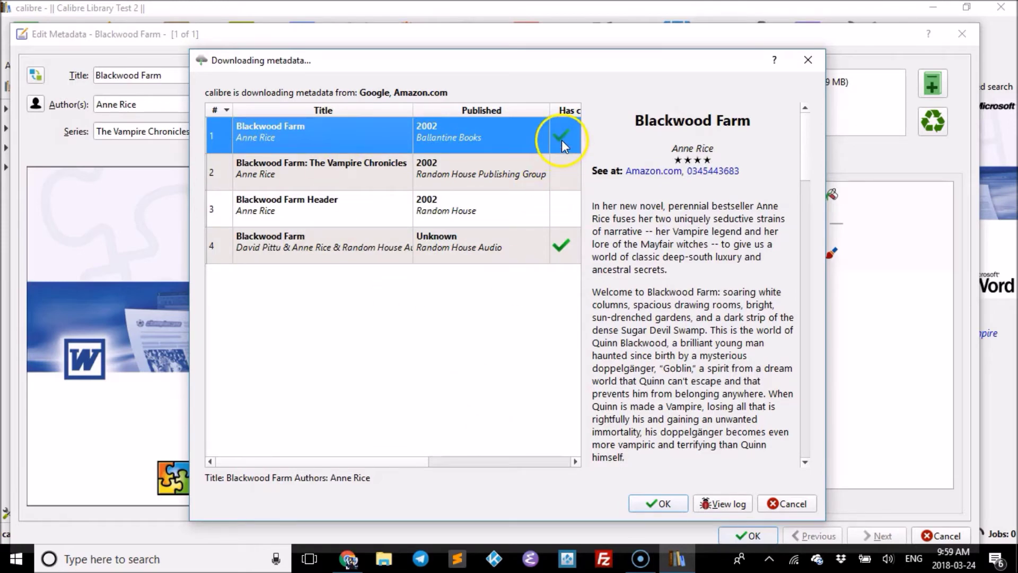
pyautogui.click(663, 504)
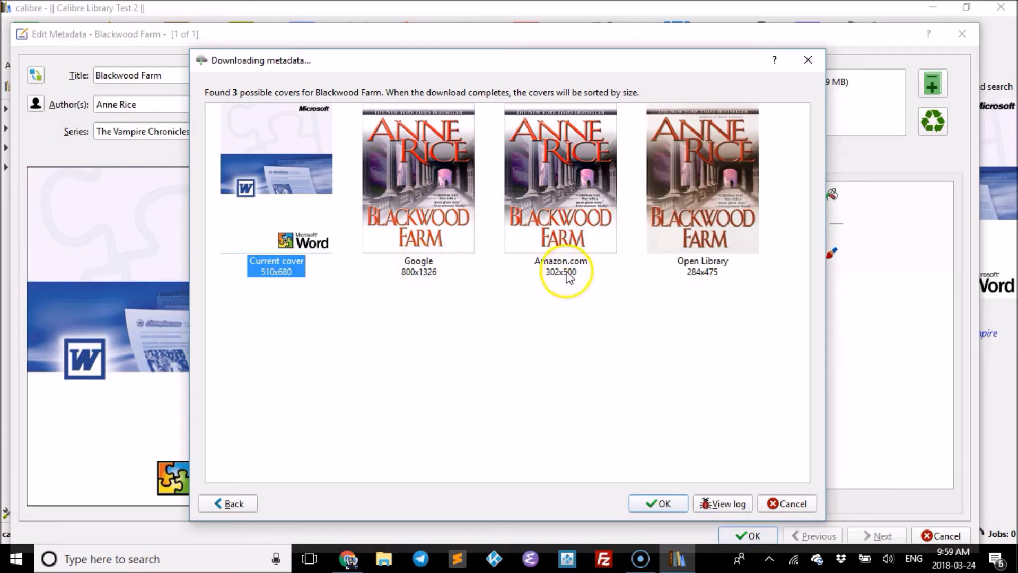
# Apply the 800x1326 Google cover along with the downloaded metadata
pyautogui.click(440, 172)
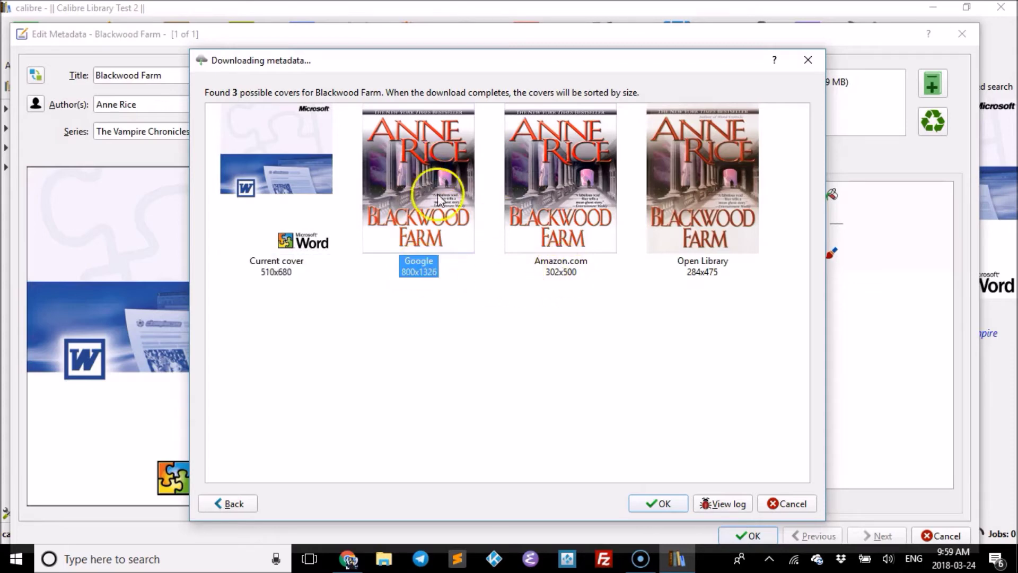
pyautogui.click(657, 503)
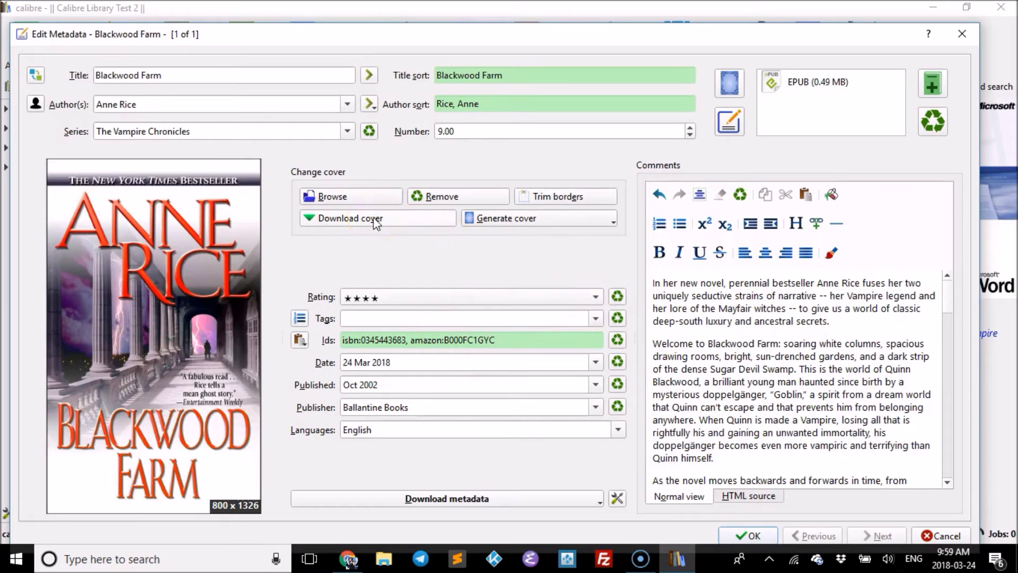
# Generate several text-based cover designs for Blackwood Farm
pyautogui.click(522, 223)
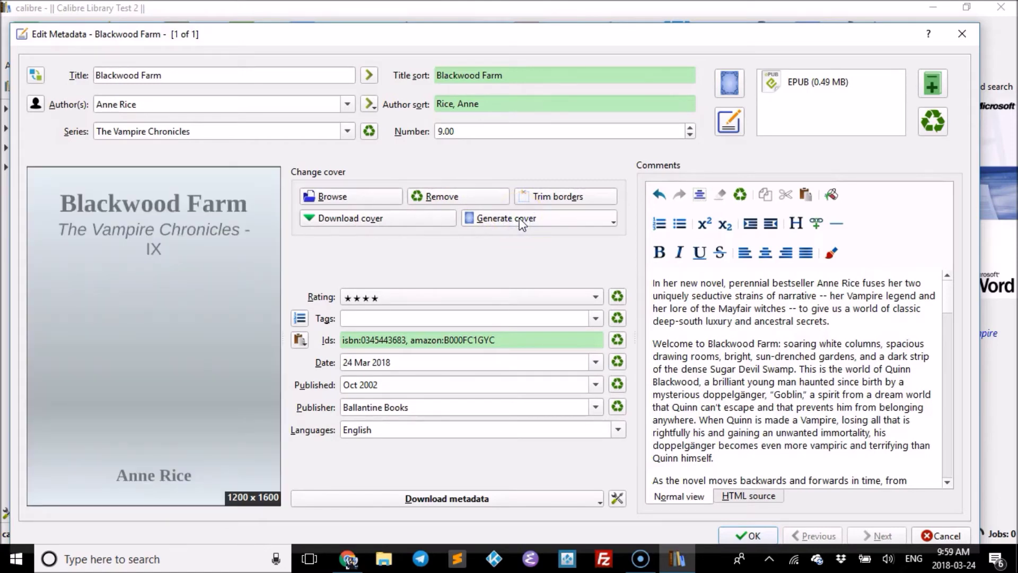
pyautogui.click(522, 222)
pyautogui.click(522, 223)
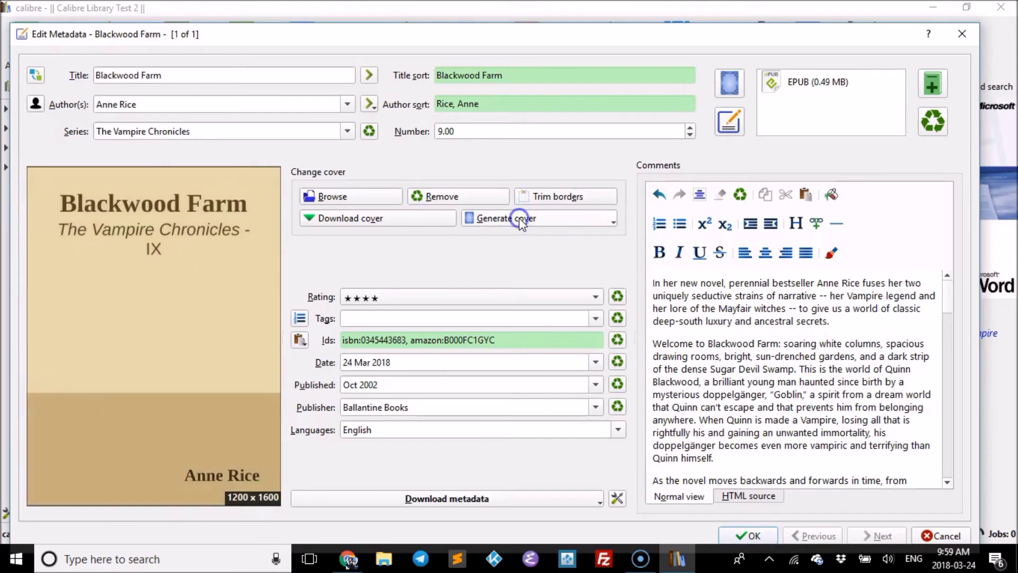
pyautogui.click(522, 223)
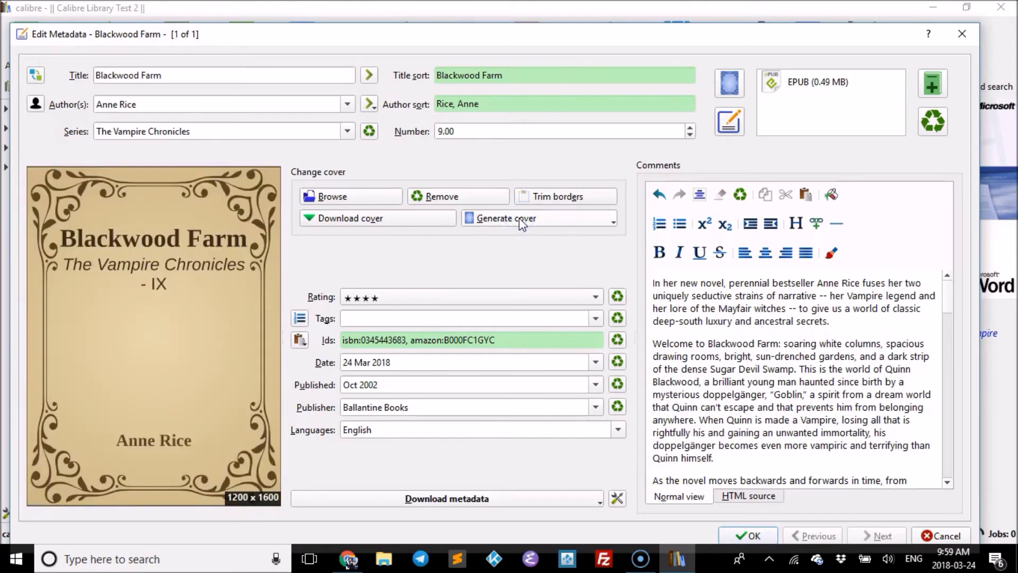
# Restore the downloaded 800x1326 Google cover and save Blackwood Farm's metadata
pyautogui.click(396, 219)
pyautogui.click(409, 355)
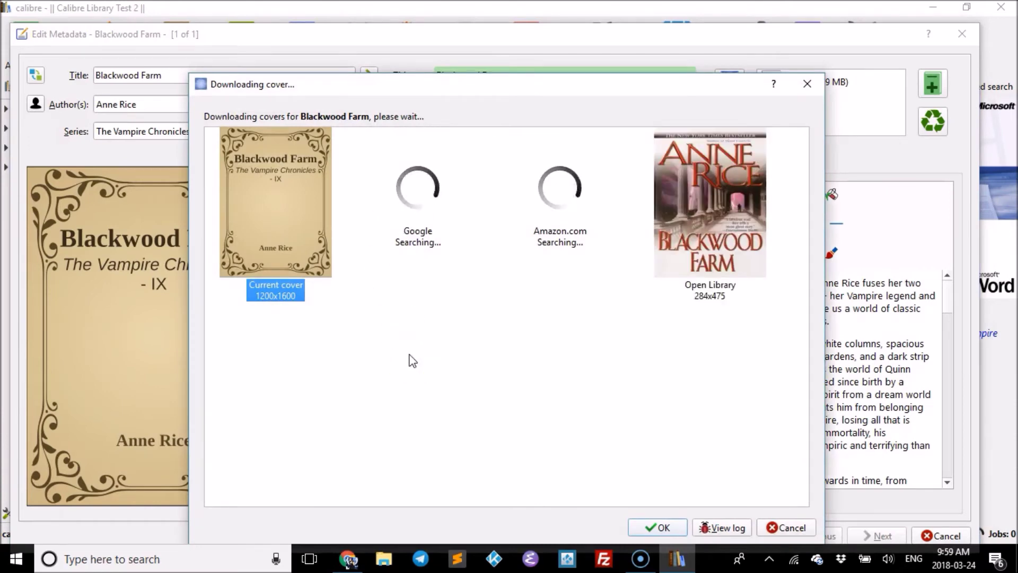
pyautogui.click(436, 183)
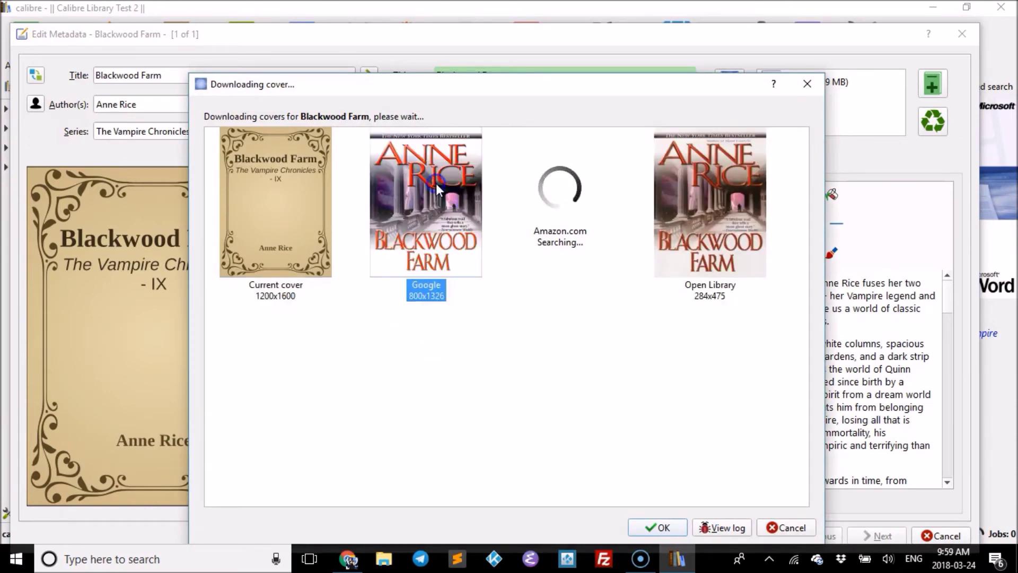
pyautogui.click(657, 527)
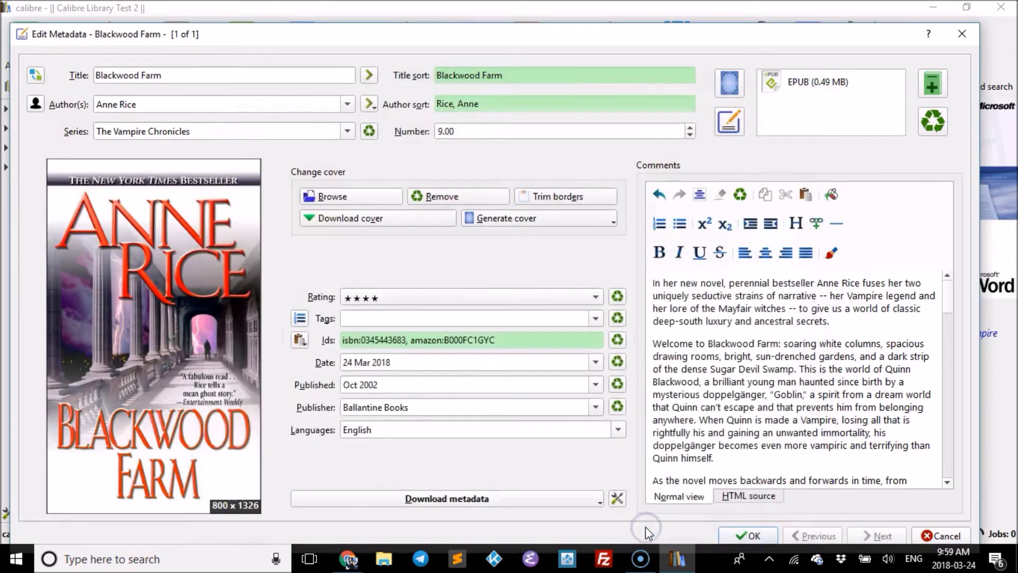
pyautogui.click(746, 537)
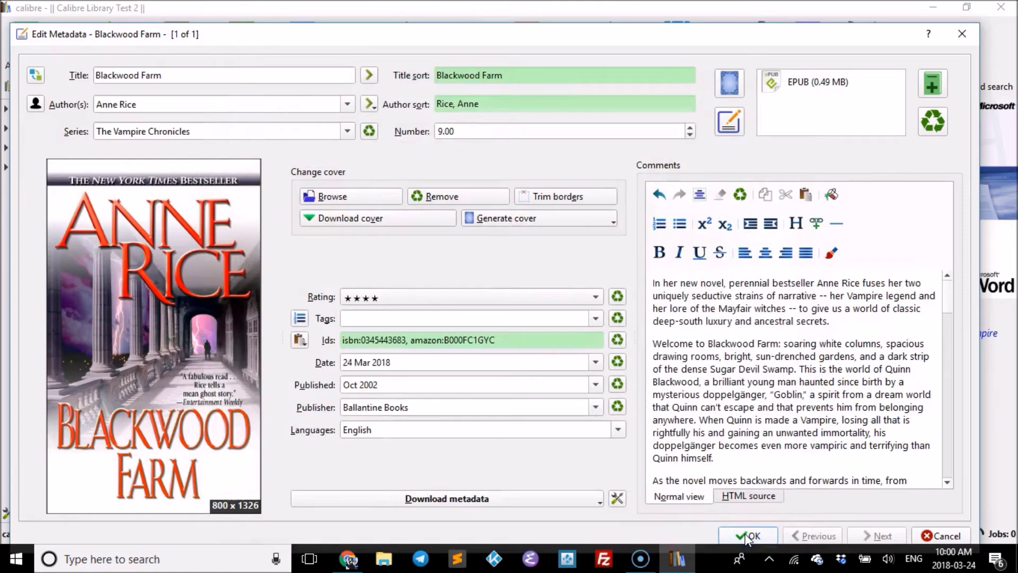
pyautogui.click(746, 536)
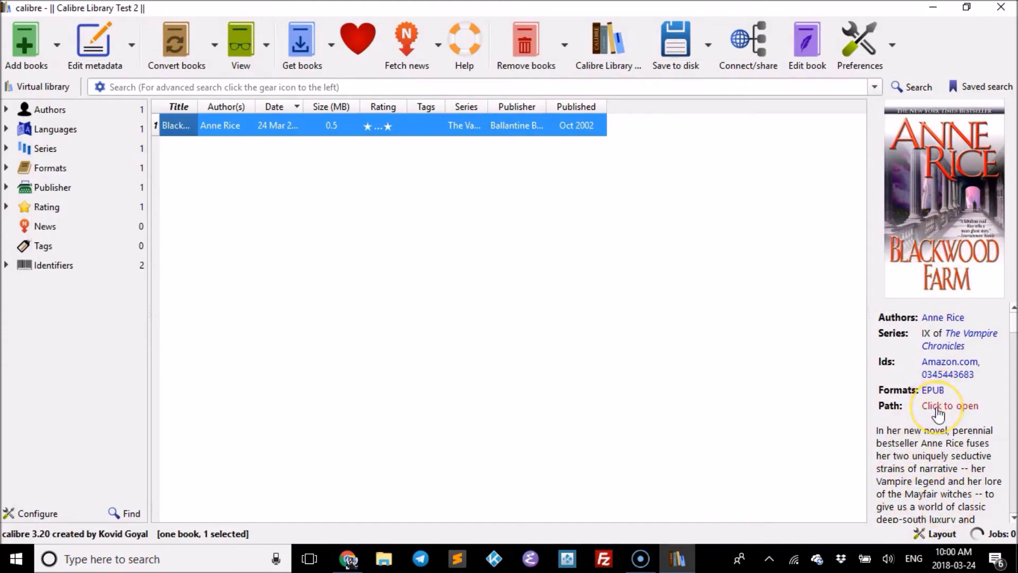
# Launch Get books from the toolbar and dismiss its About Get books introduction
pyautogui.moveTo(937, 413)
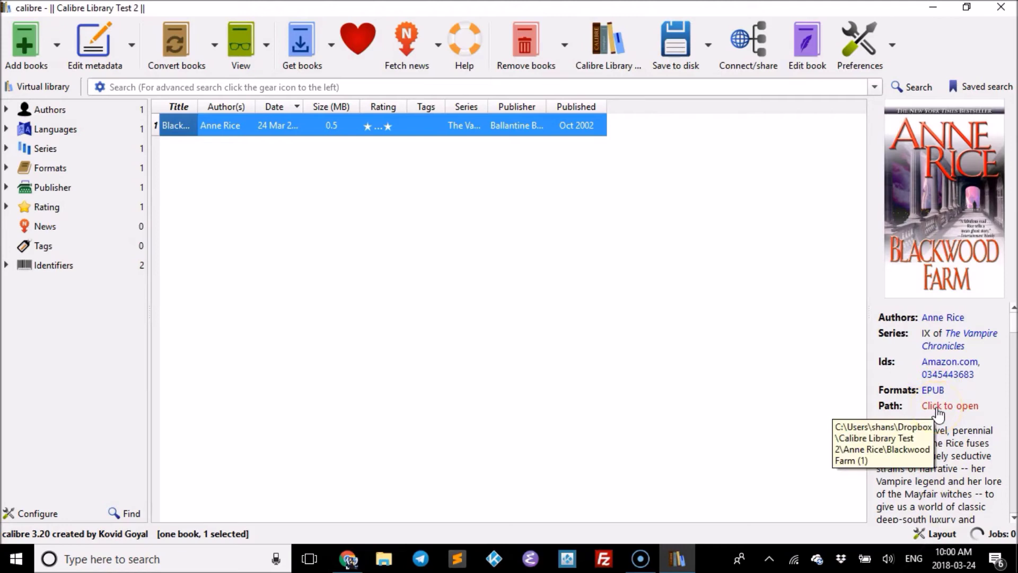
pyautogui.click(304, 48)
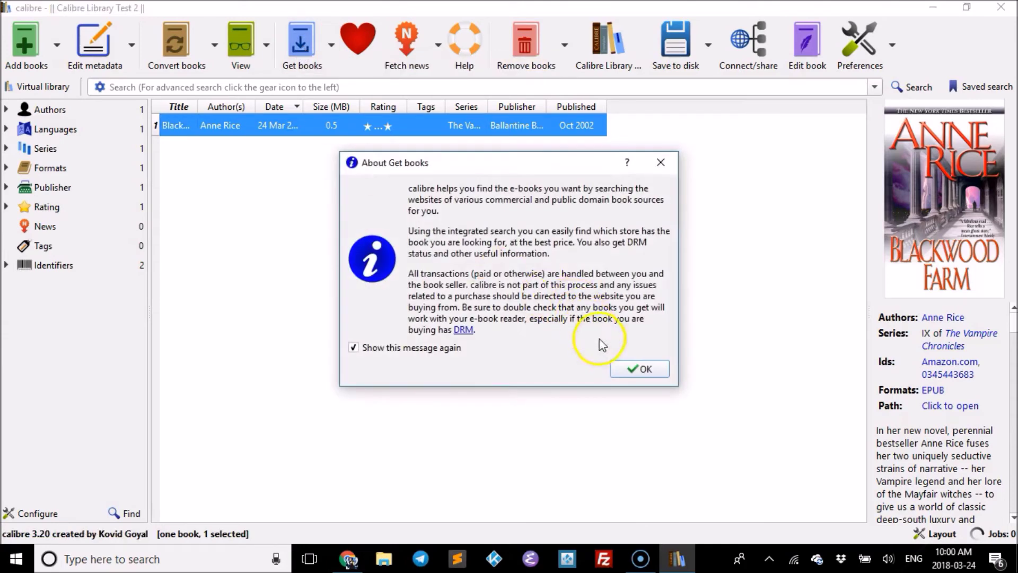
pyautogui.click(642, 374)
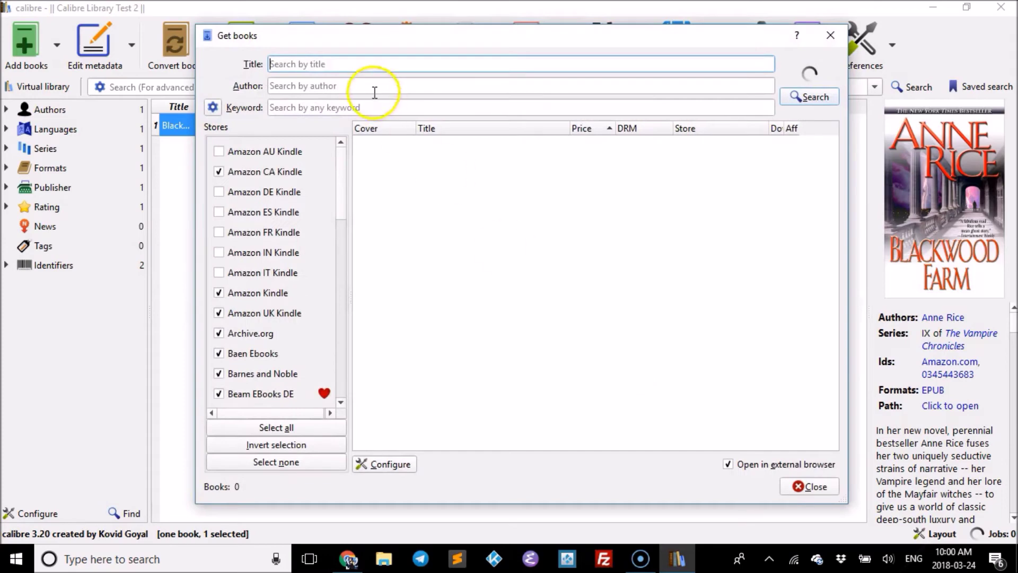
# Search the Get books stores for the title 'Dune'
pyautogui.click(356, 64)
pyautogui.write('Du')
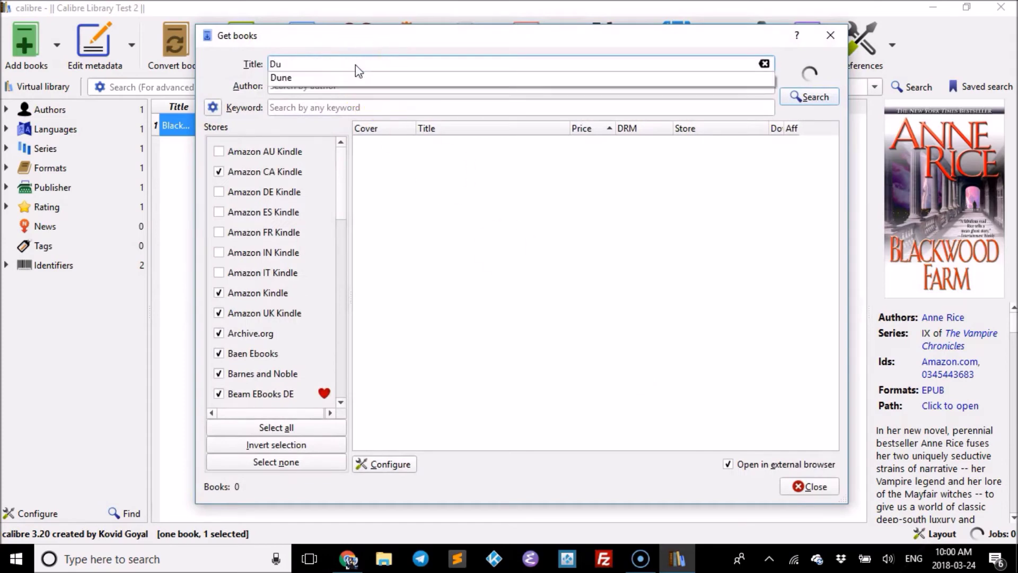
pyautogui.write('ne')
pyautogui.click(461, 250)
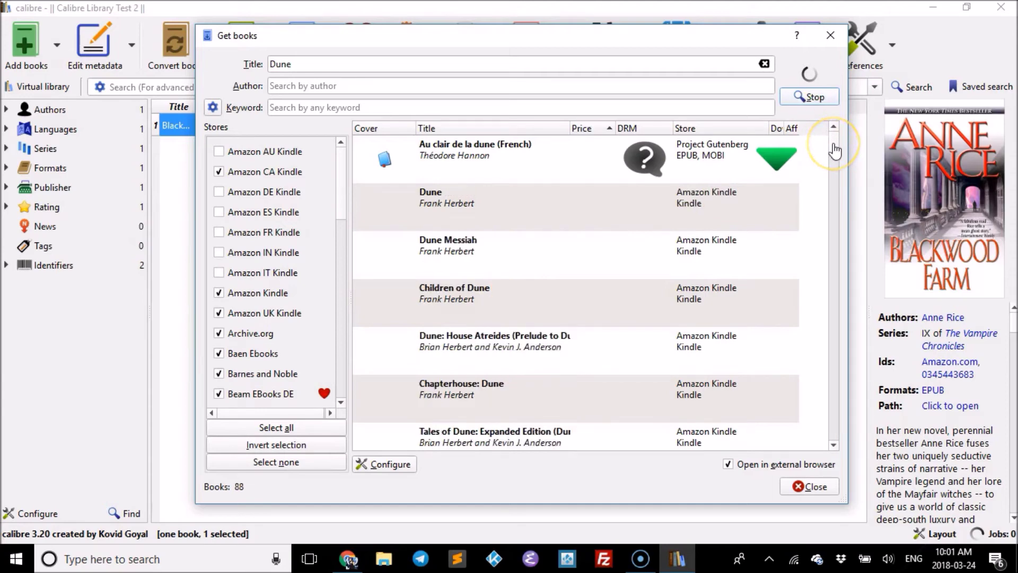
# Sort results by price and download the free $0.00 Archive.org Dune as EPUB
pyautogui.click(587, 129)
pyautogui.moveTo(836, 149); pyautogui.dragTo(836, 197)
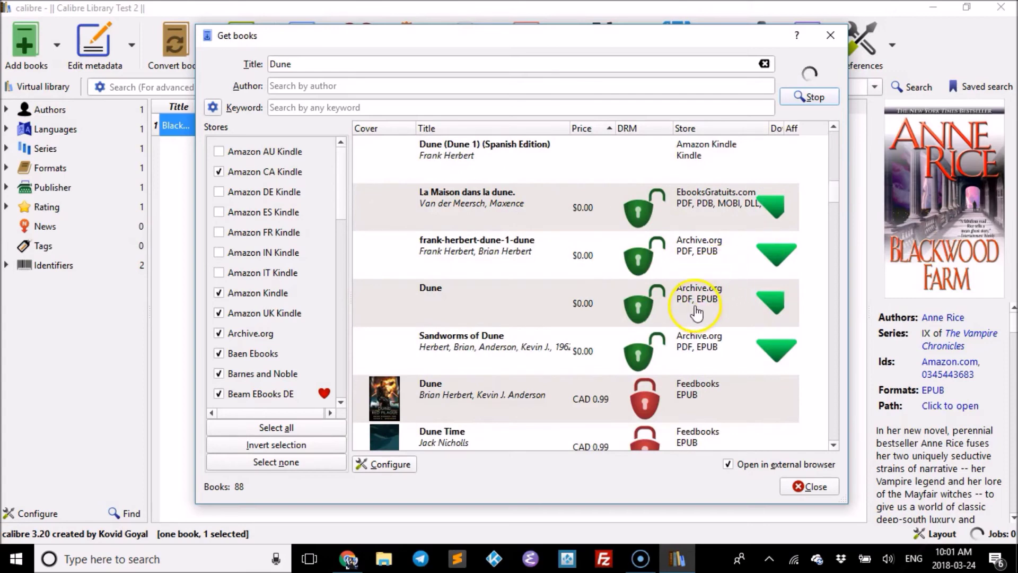
pyautogui.moveTo(638, 313)
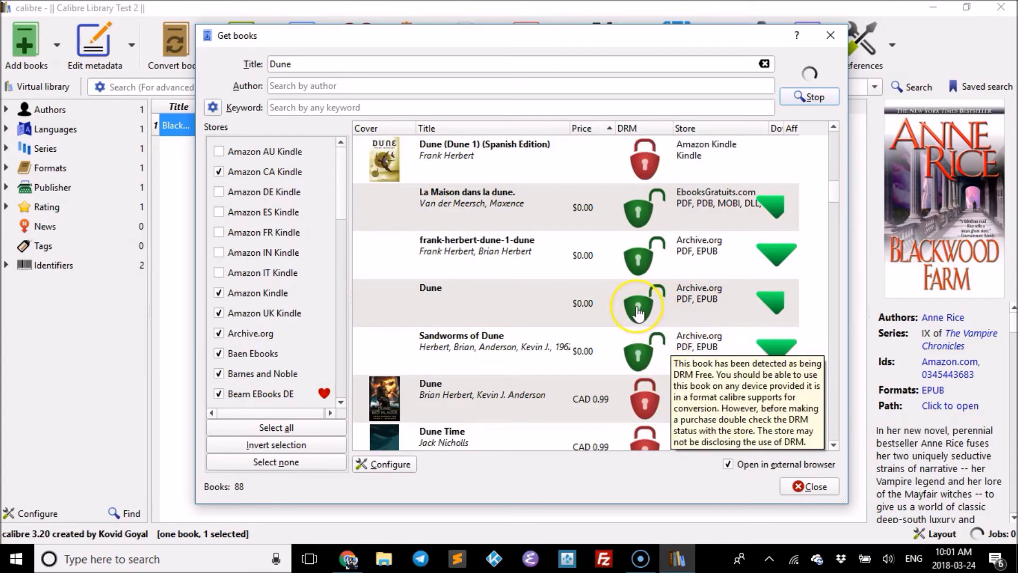
pyautogui.moveTo(584, 311)
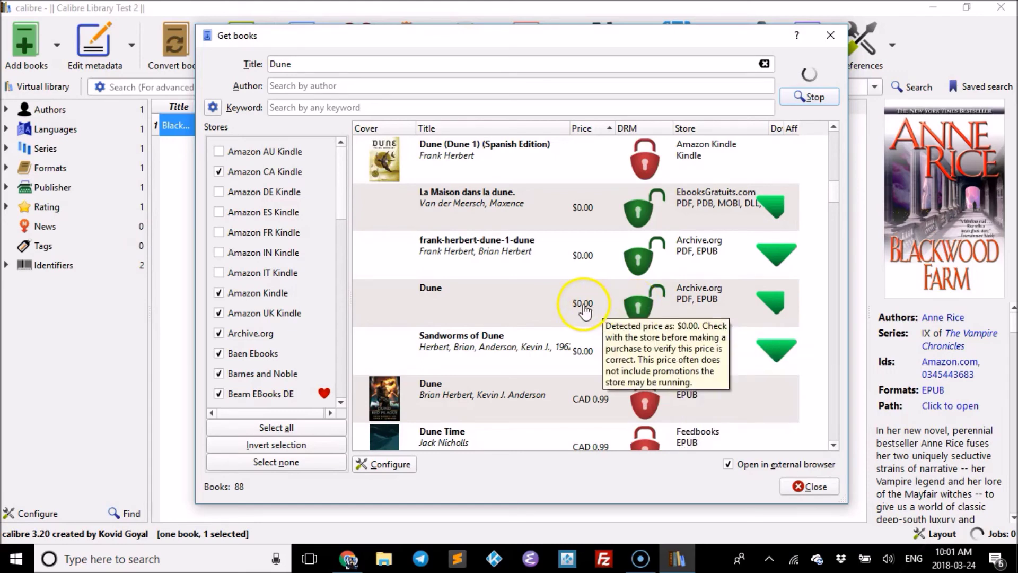
pyautogui.doubleClick(620, 302)
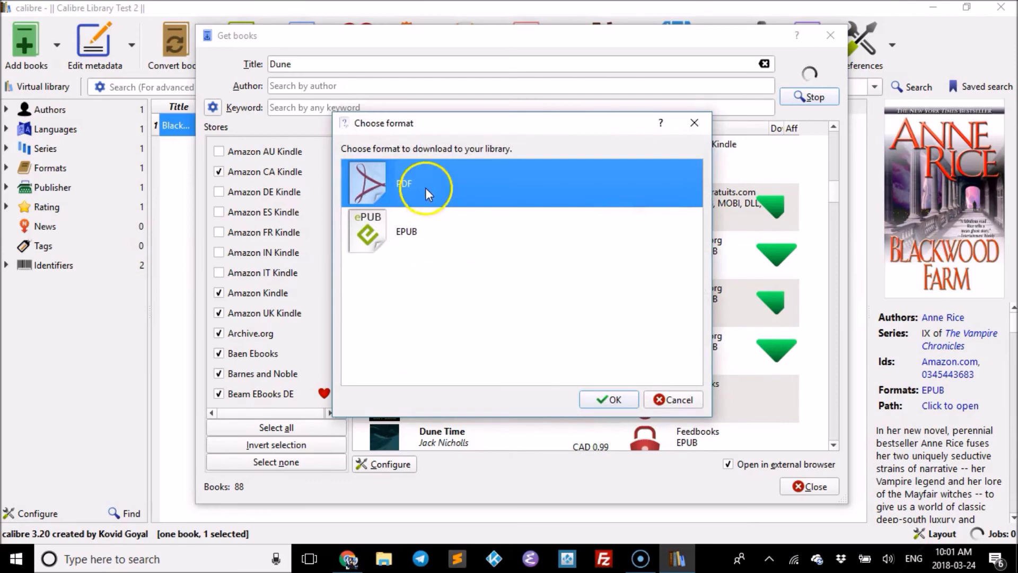
pyautogui.click(421, 231)
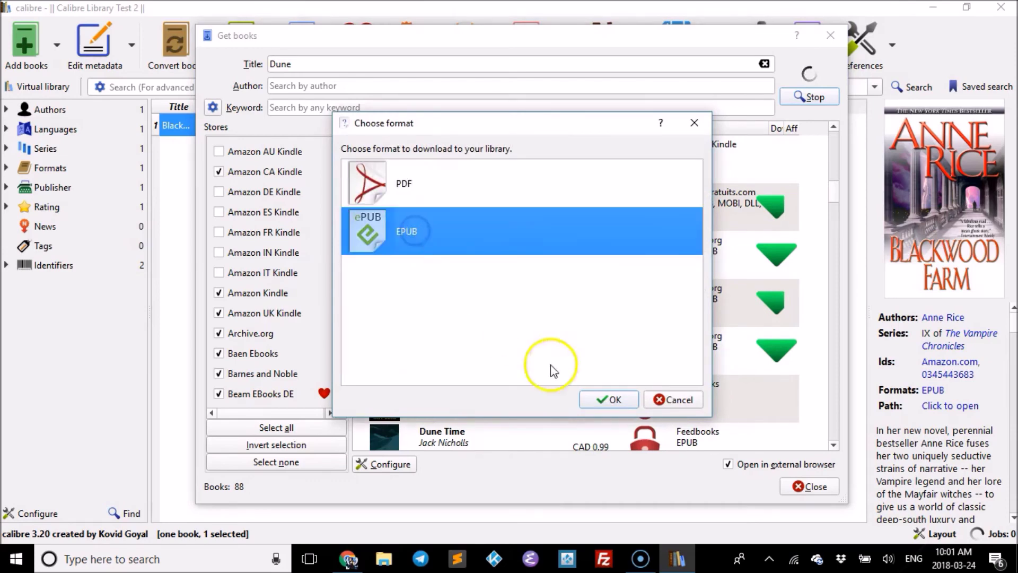
pyautogui.click(599, 401)
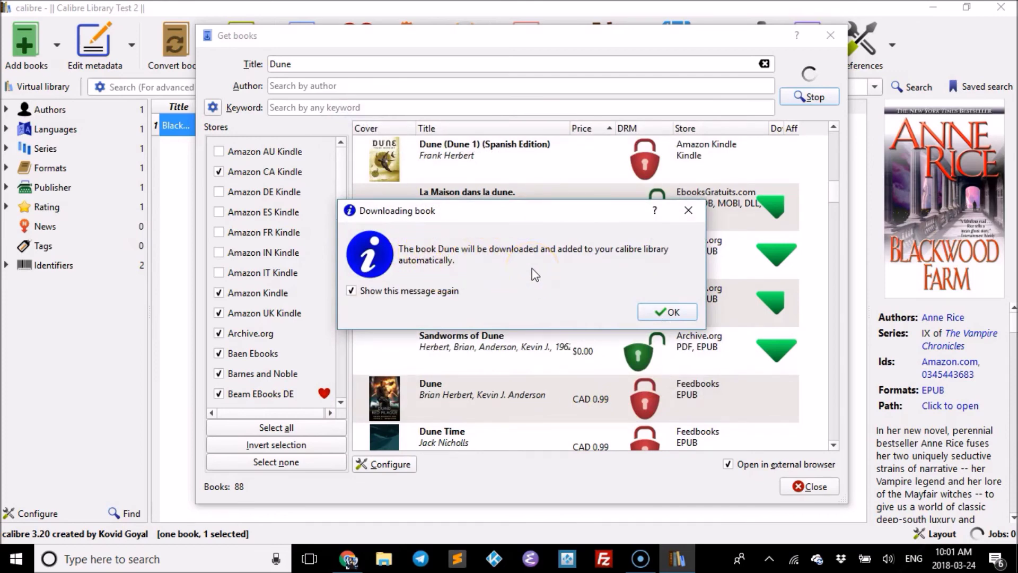
pyautogui.click(661, 313)
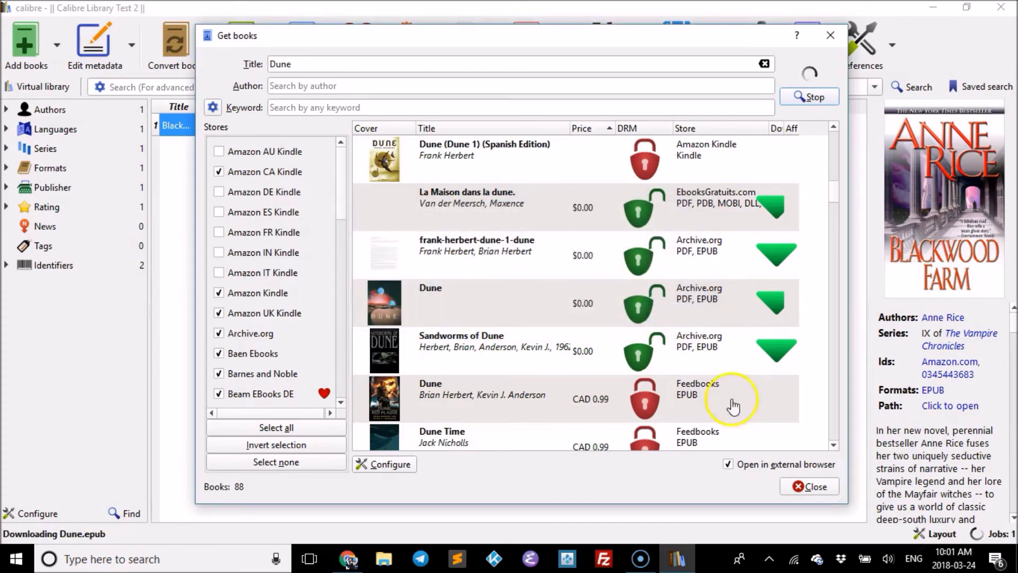
# Close Get books, select the newly added Dune entry, and open its metadata editor
pyautogui.click(800, 488)
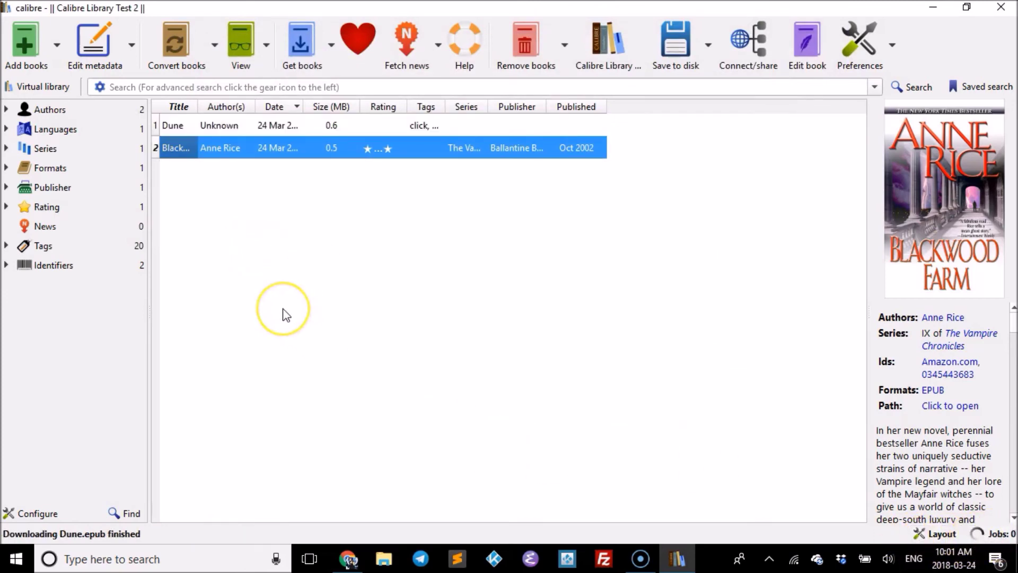
pyautogui.click(207, 128)
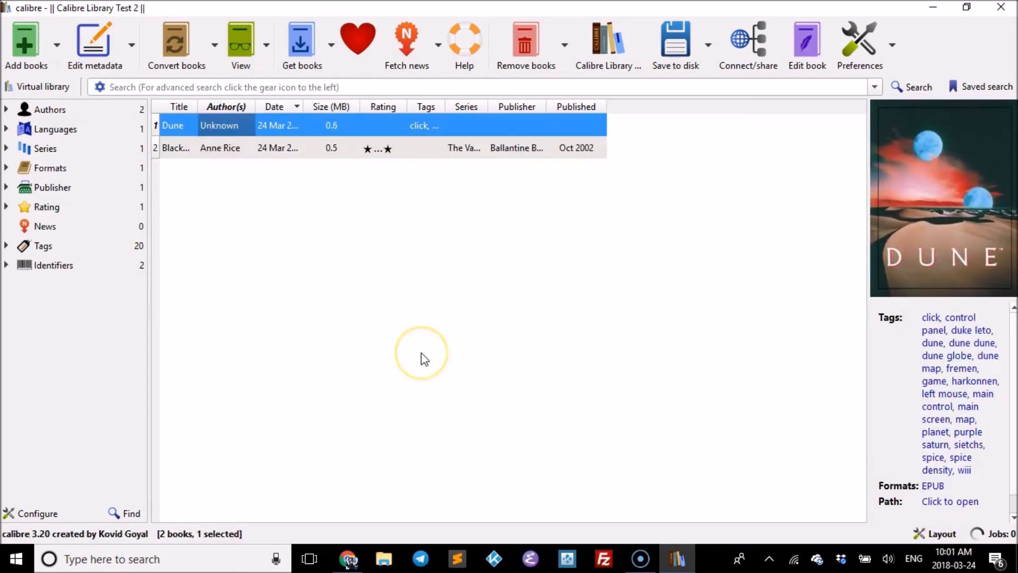
pyautogui.click(223, 125)
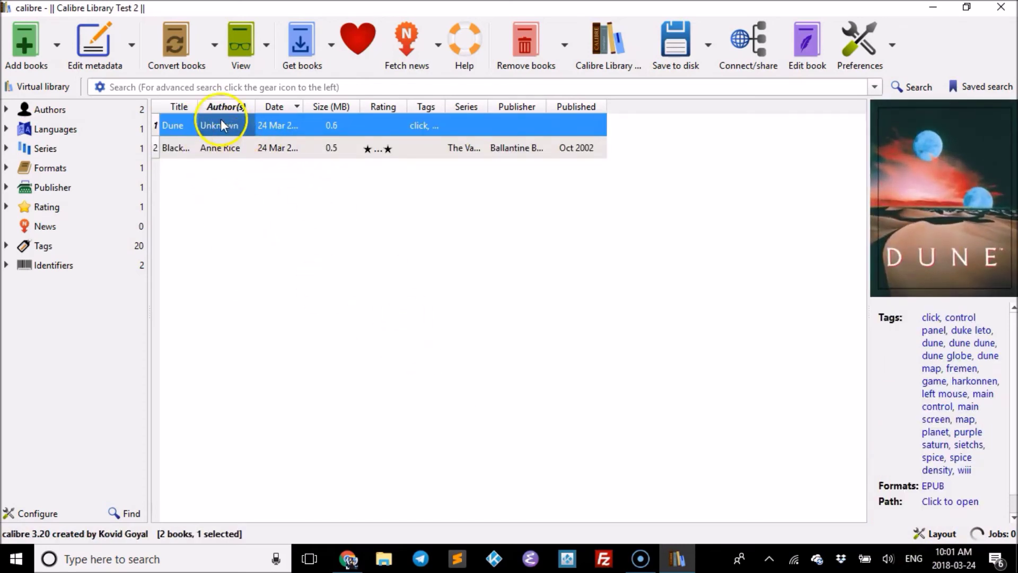
pyautogui.moveTo(221, 110)
pyautogui.mouseDown()
pyautogui.moveTo(294, 130)
pyautogui.moveTo(597, 132)
pyautogui.moveTo(312, 132)
pyautogui.mouseUp()
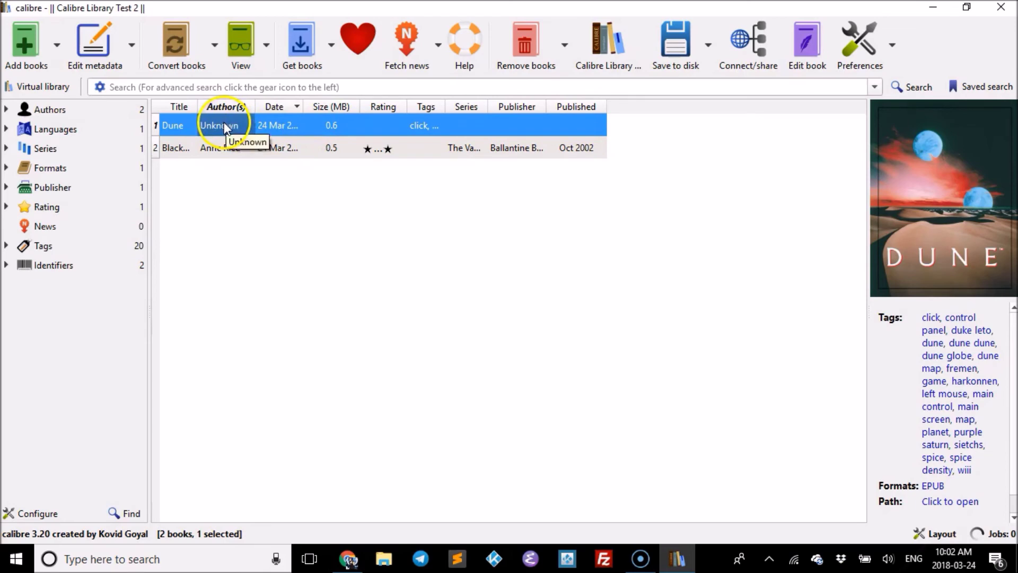
pyautogui.click(93, 52)
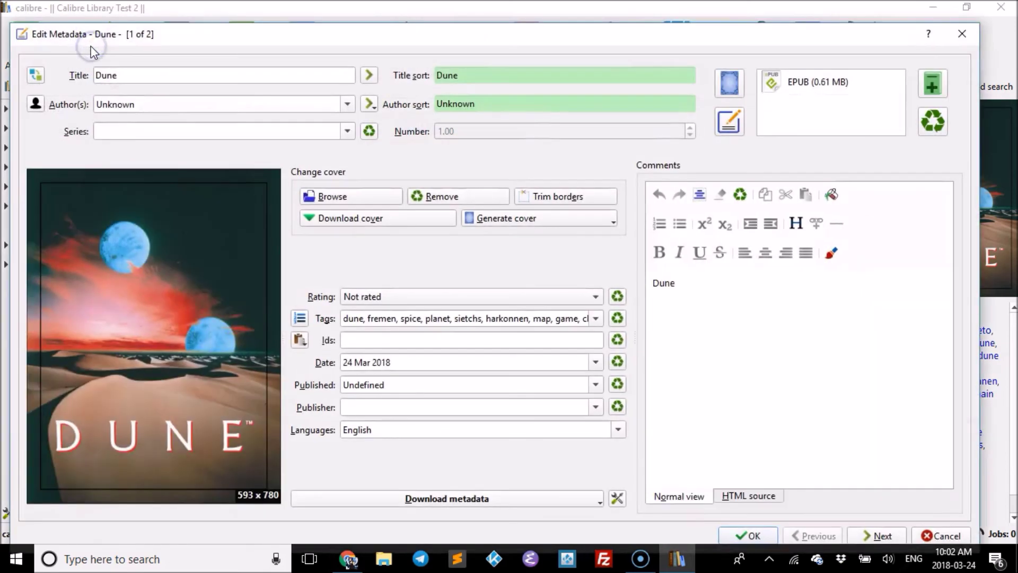
# Download Dune's metadata, choose the Frank Herbert 2005 Penguin result, and keep the current cover
pyautogui.moveTo(410, 459); pyautogui.dragTo(436, 500)
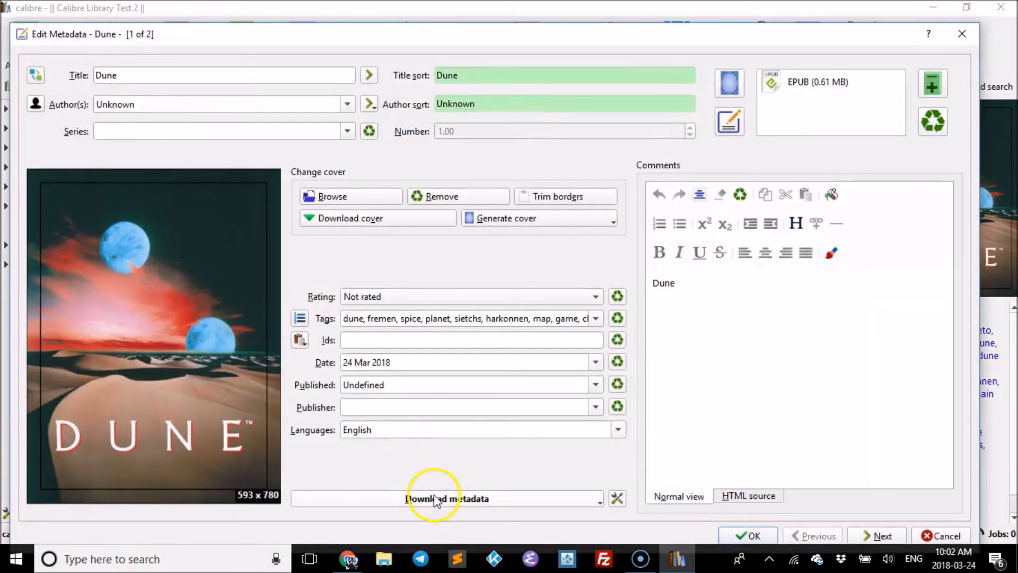
pyautogui.click(435, 499)
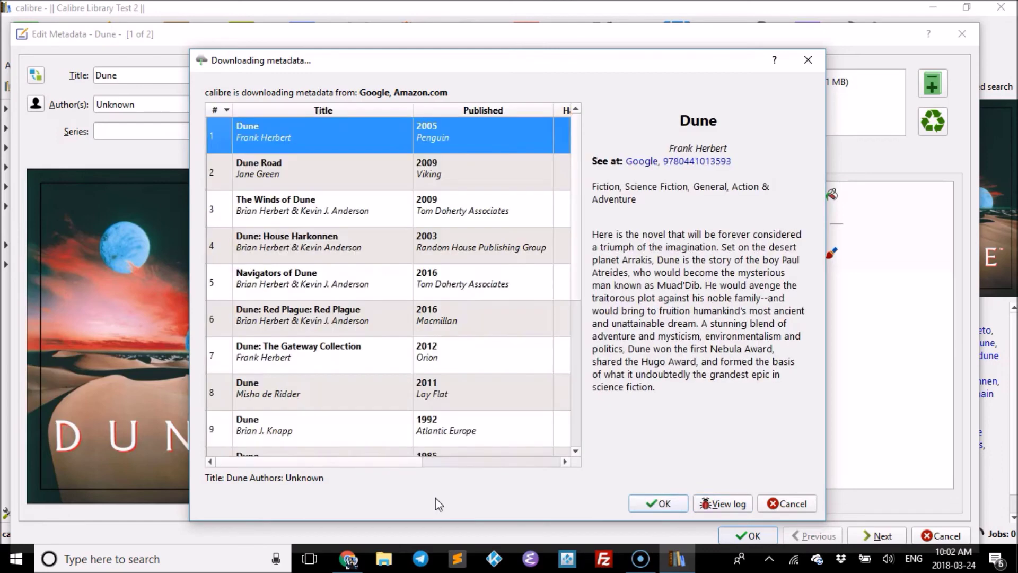
pyautogui.click(382, 139)
pyautogui.click(654, 504)
pyautogui.click(654, 504)
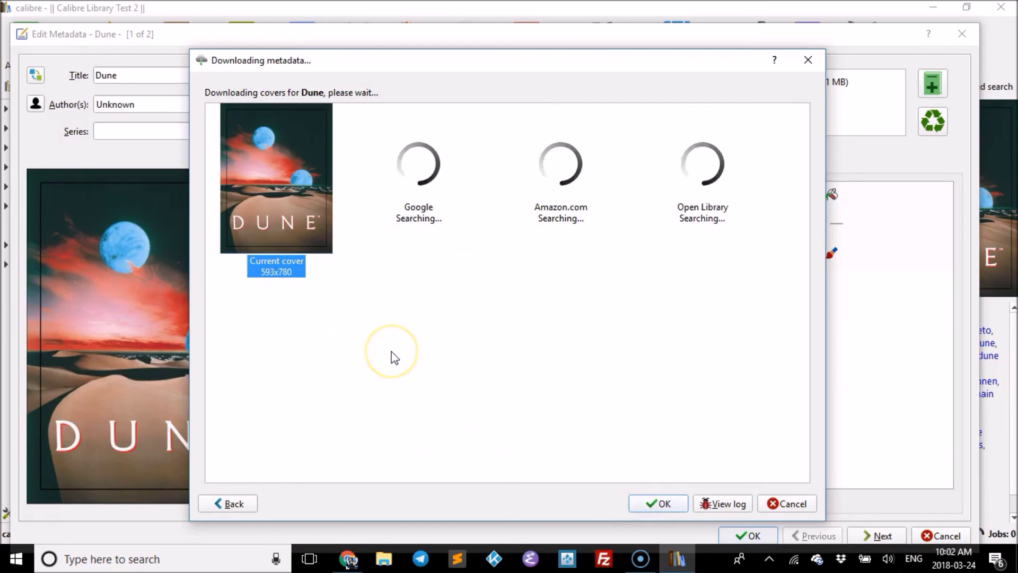
pyautogui.click(286, 208)
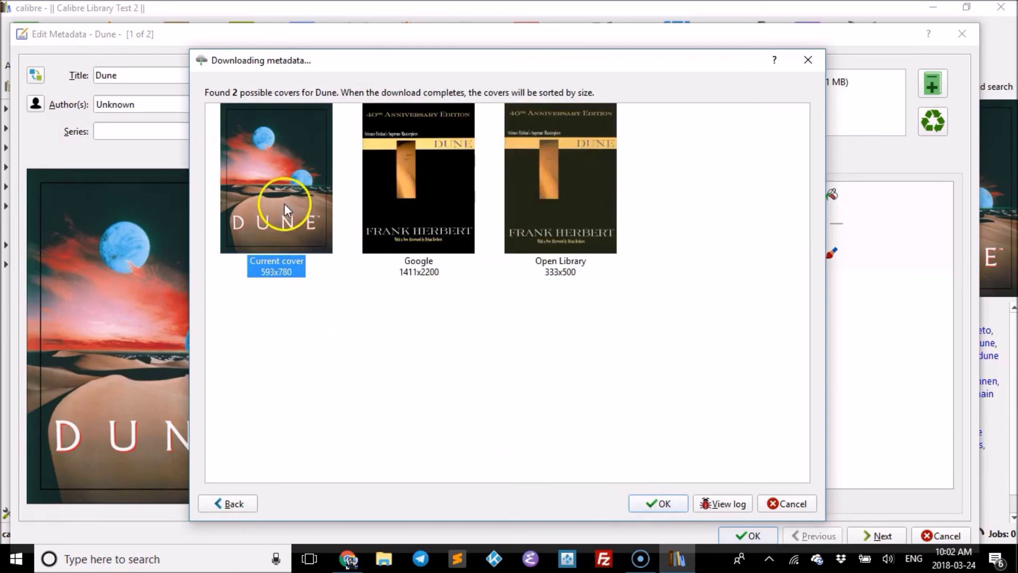
pyautogui.click(655, 503)
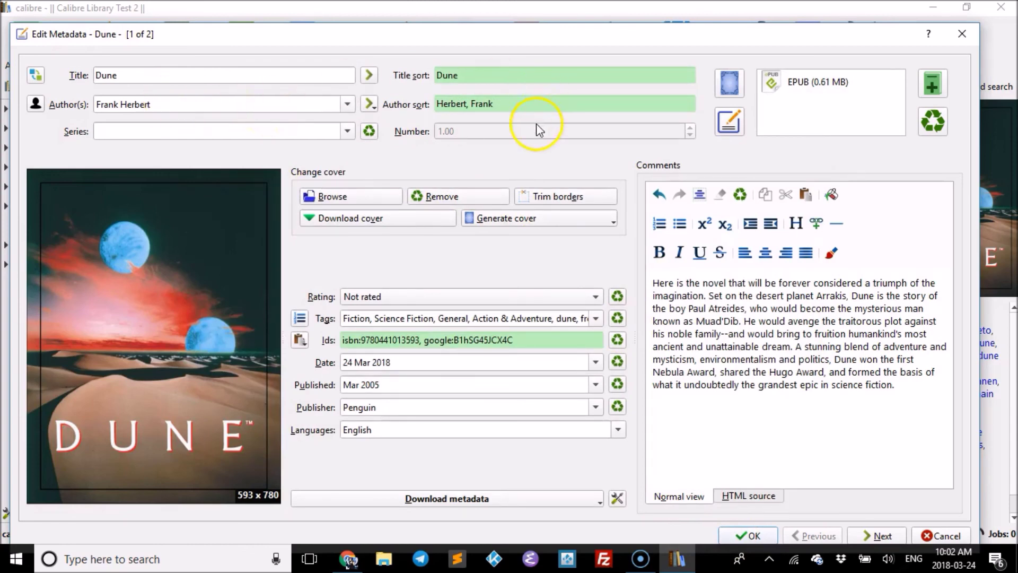
# Save Dune's metadata and scroll the details panel to view its synopsis
pyautogui.click(729, 536)
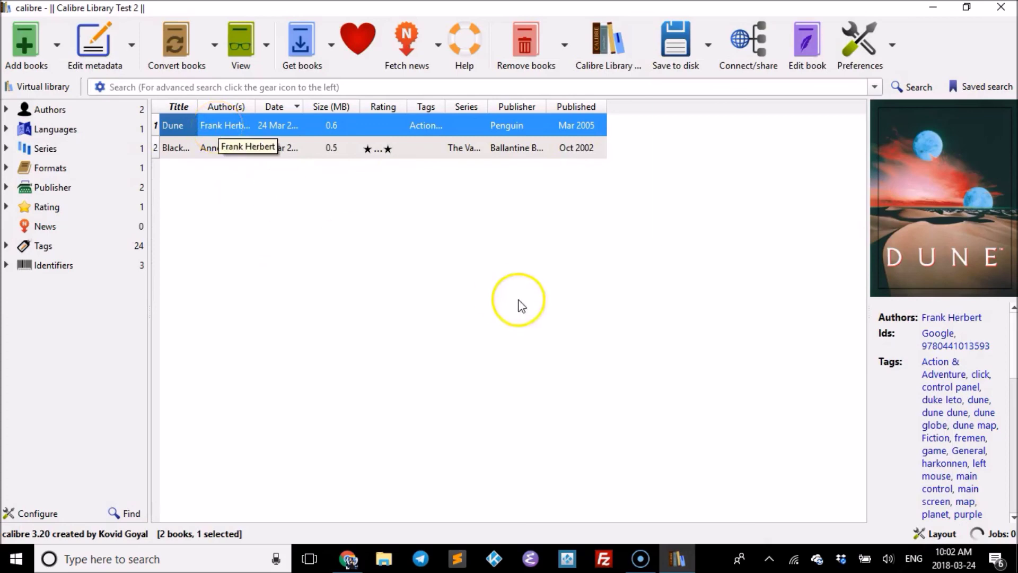
pyautogui.moveTo(1013, 350); pyautogui.dragTo(1014, 456)
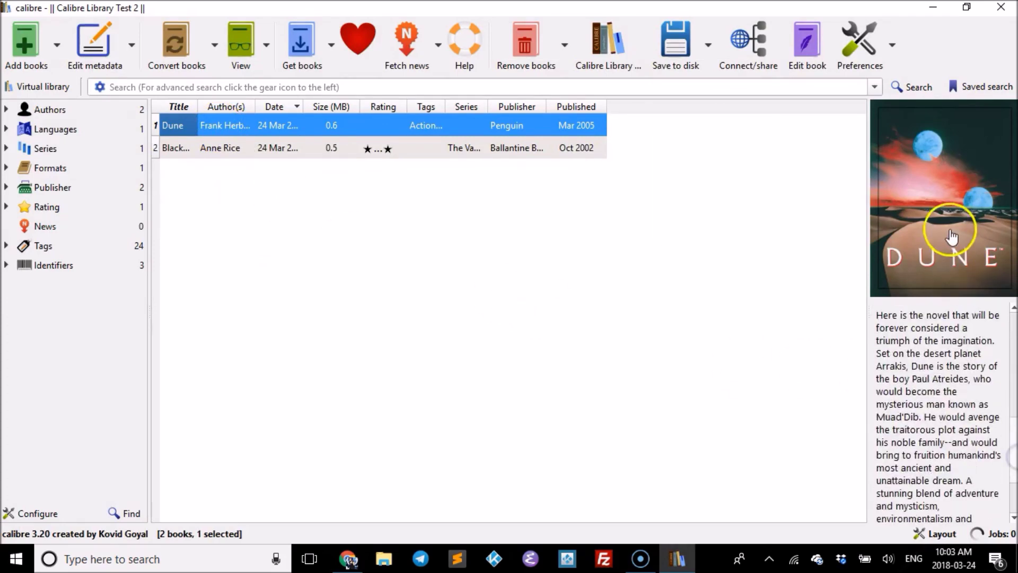